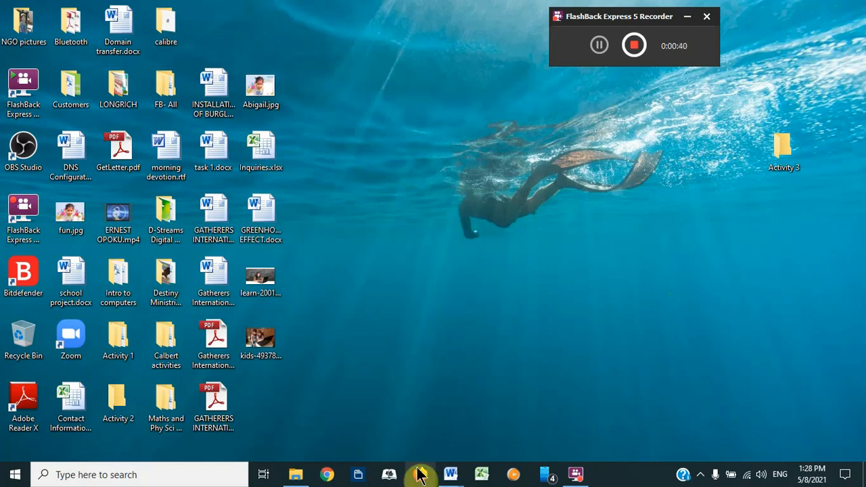
Launch Google Chrome from the taskbar
click(327, 476)
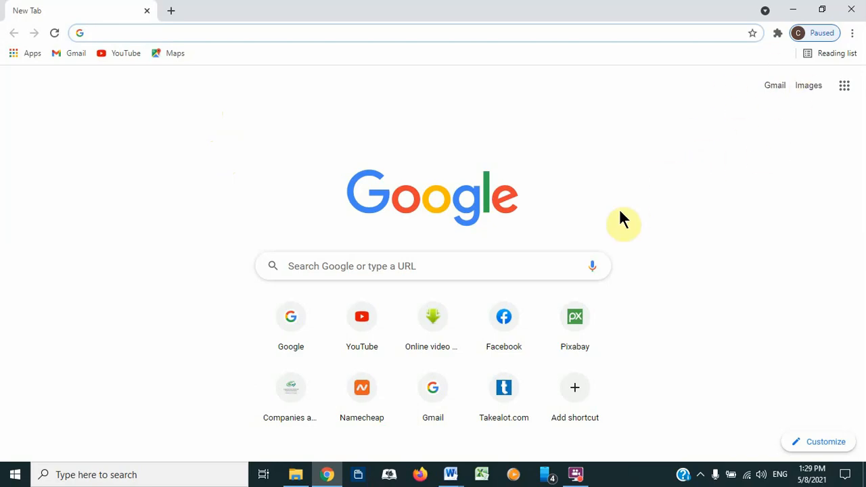
click(124, 35)
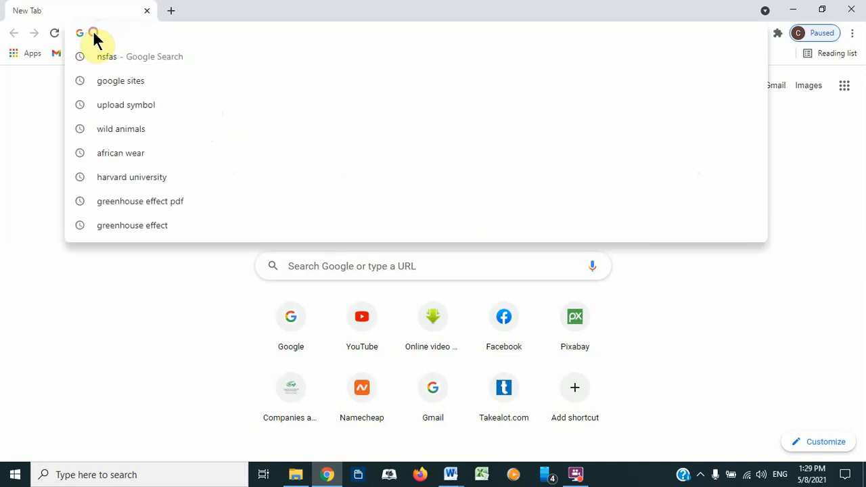
text(www.)
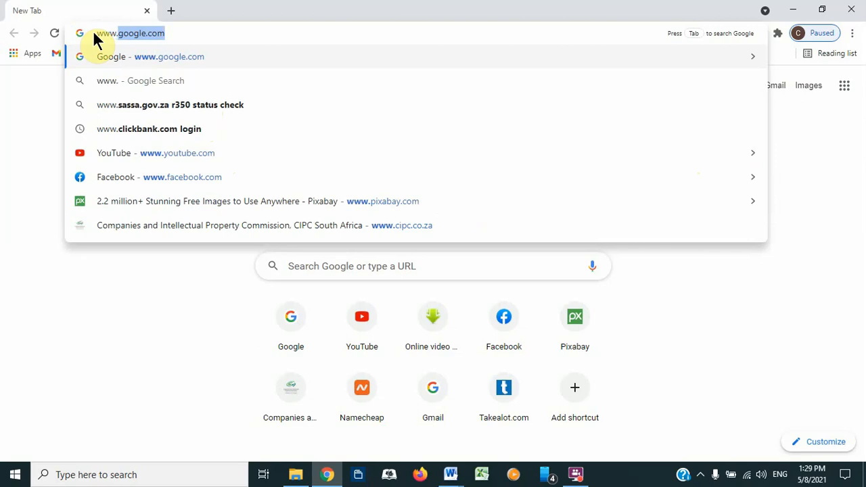
text(gmail)
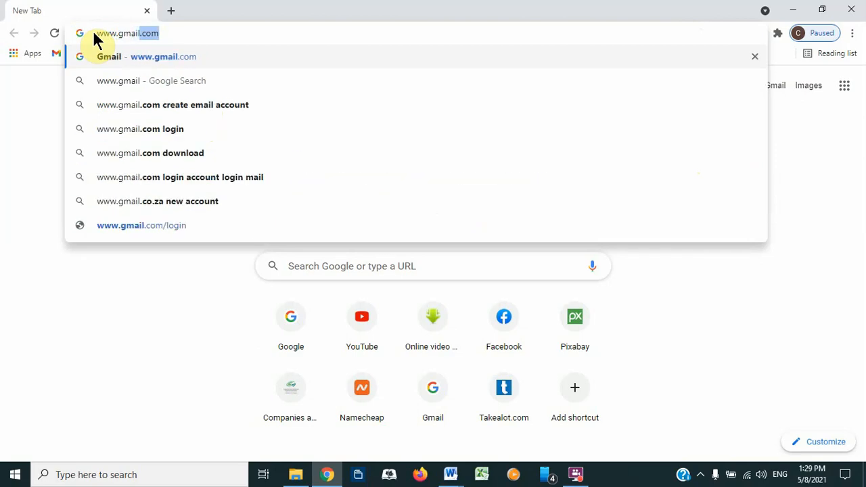
text(.com)
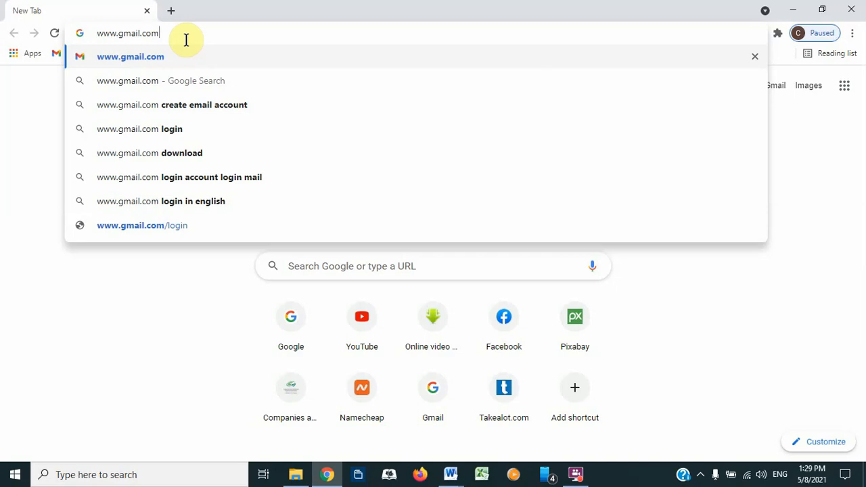
key(Return)
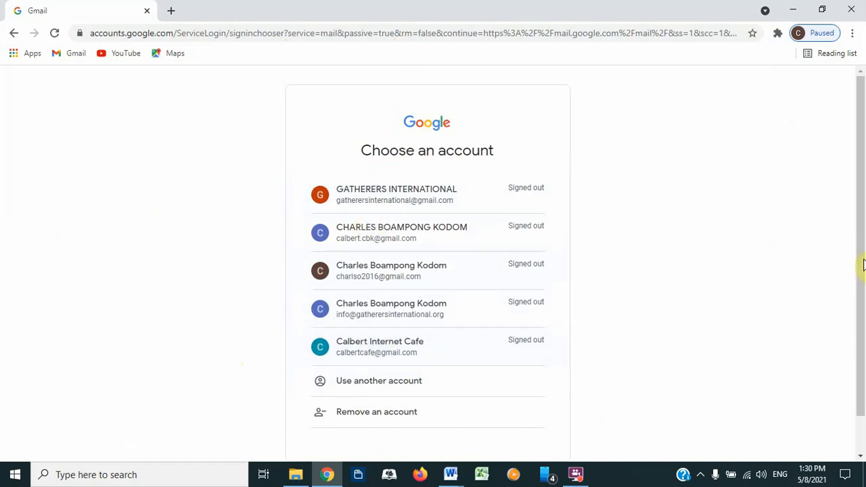
Choose a different account and start creating a new Google account for managing a business
drag(859, 248, 860, 284)
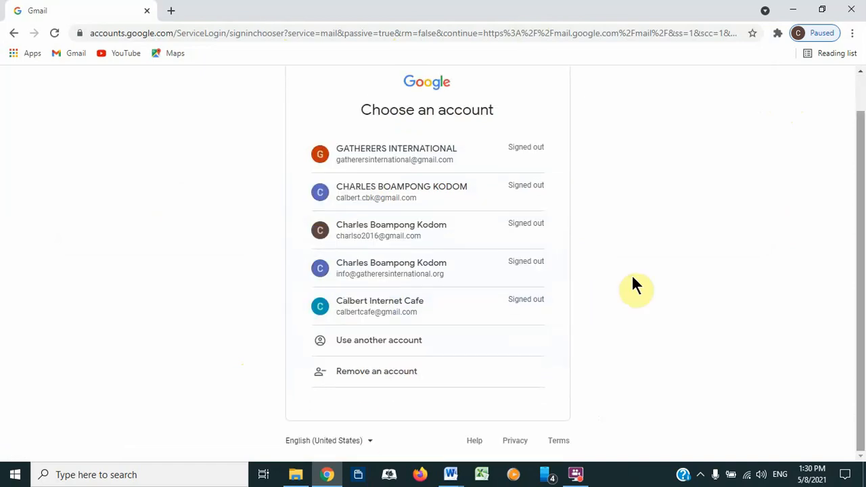
click(367, 347)
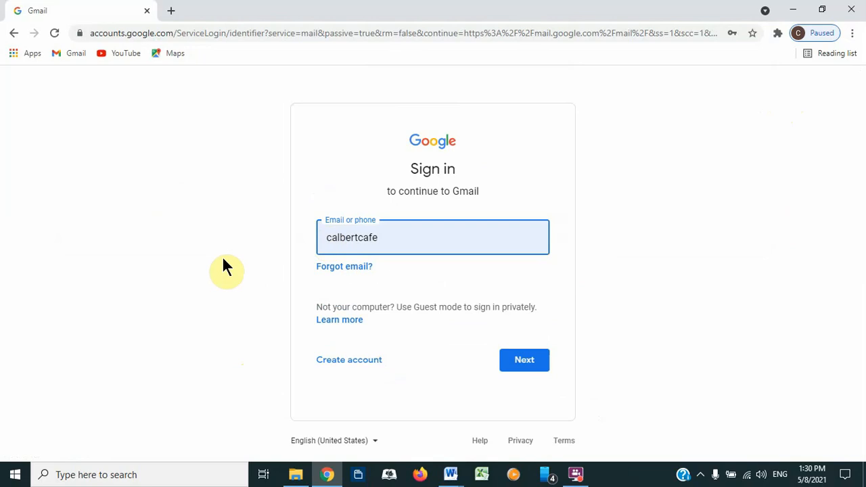
key(BackSpace)
key(BackSpace)
key(BackSpace)
key(BackSpace)
key(BackSpace)
key(BackSpace)
key(BackSpace)
key(BackSpace)
key(BackSpace)
key(BackSpace)
key(BackSpace)
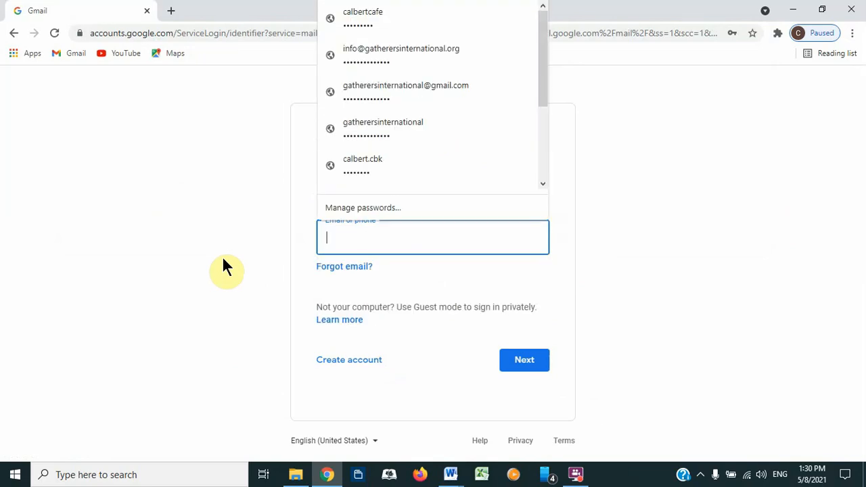
click(277, 271)
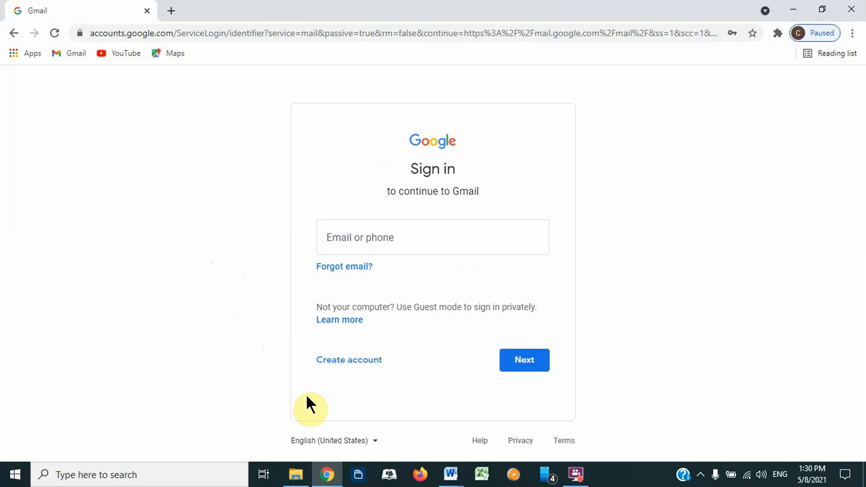
click(329, 364)
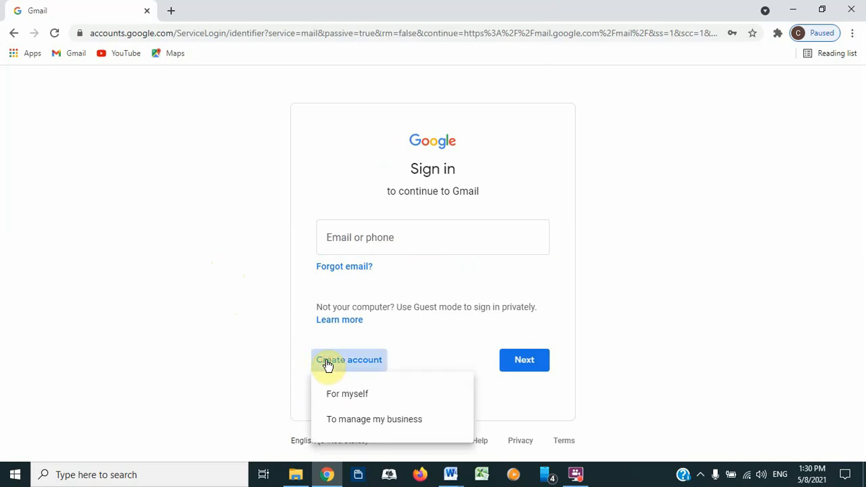
click(351, 422)
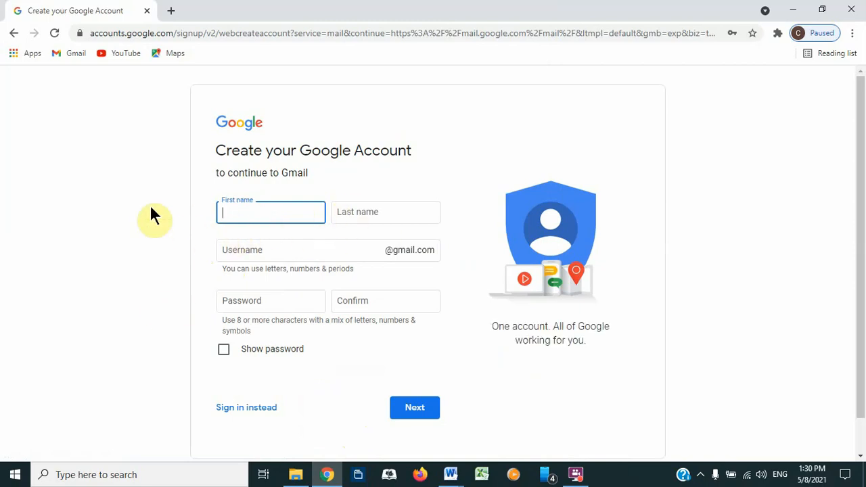
Fill in the first and last name, then try a username, which is reported as taken
text(Practical)
click(365, 216)
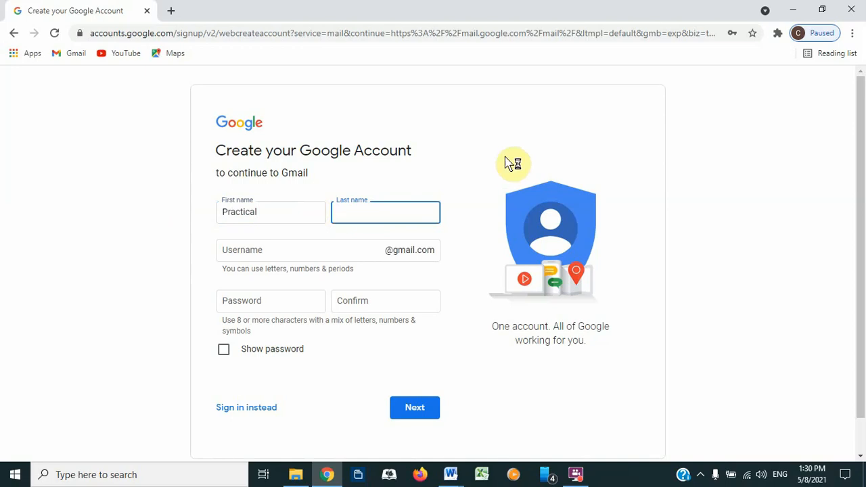
text(Computing)
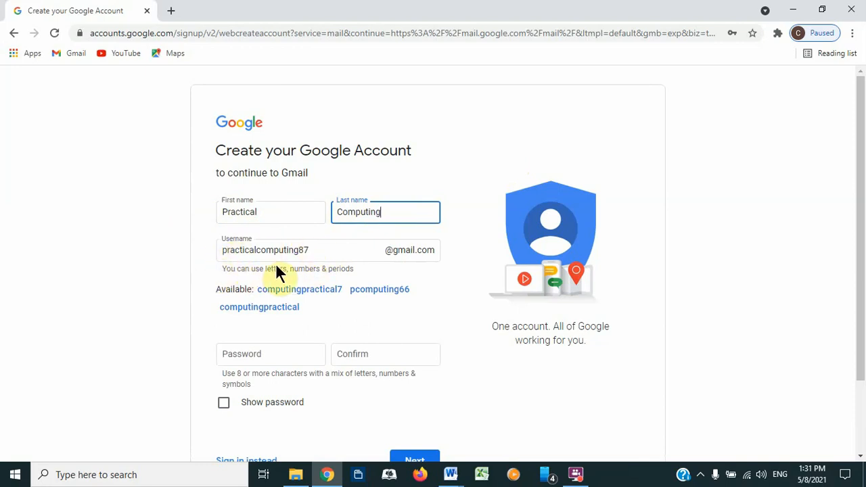
click(308, 251)
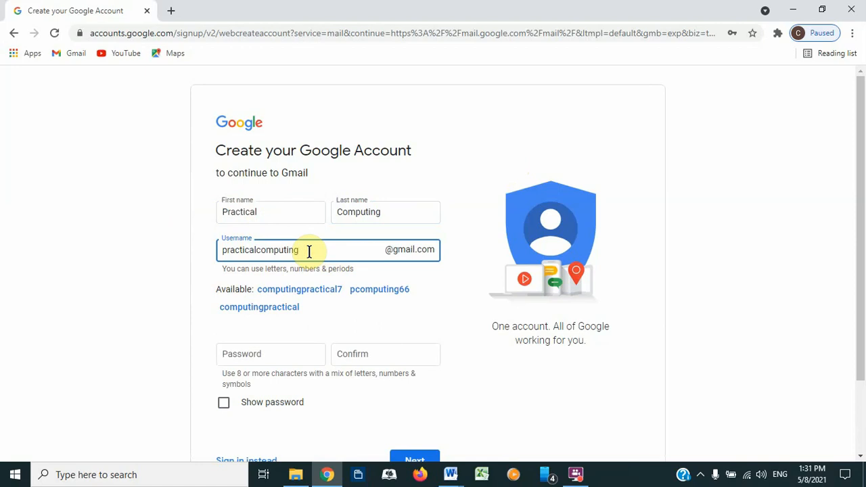
click(184, 267)
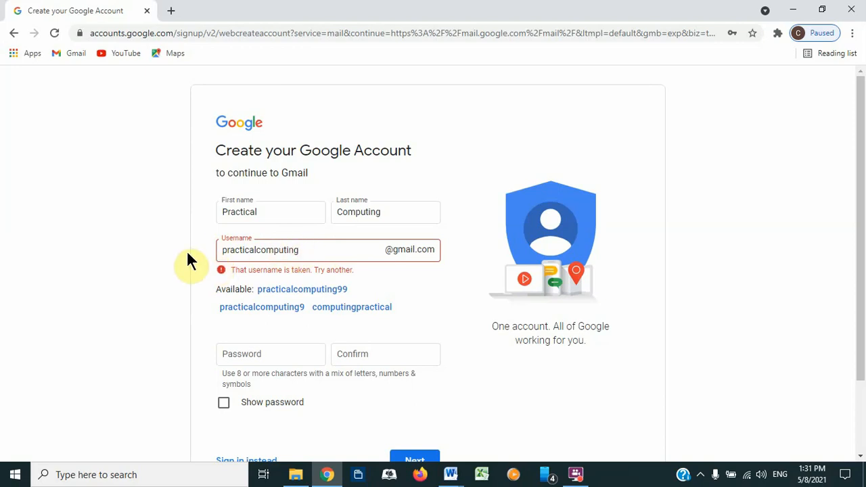
Try altering the last name and adding 'online' to the username, then remove the addition
click(302, 253)
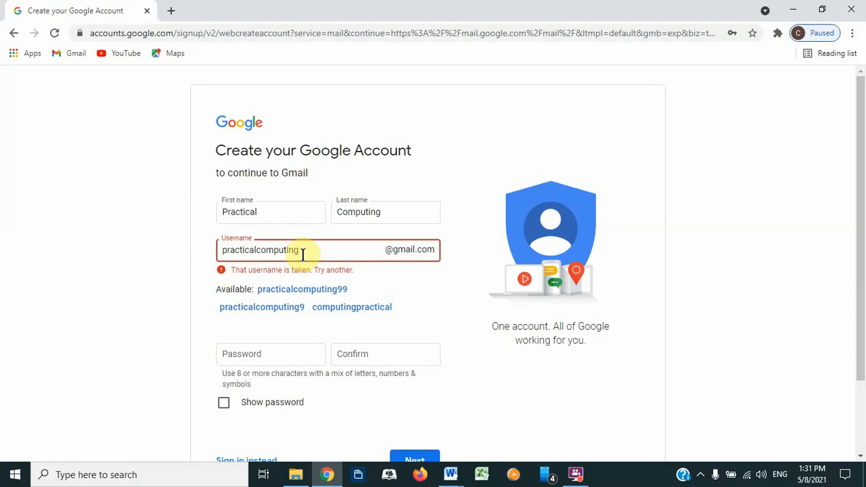
drag(338, 207, 387, 210)
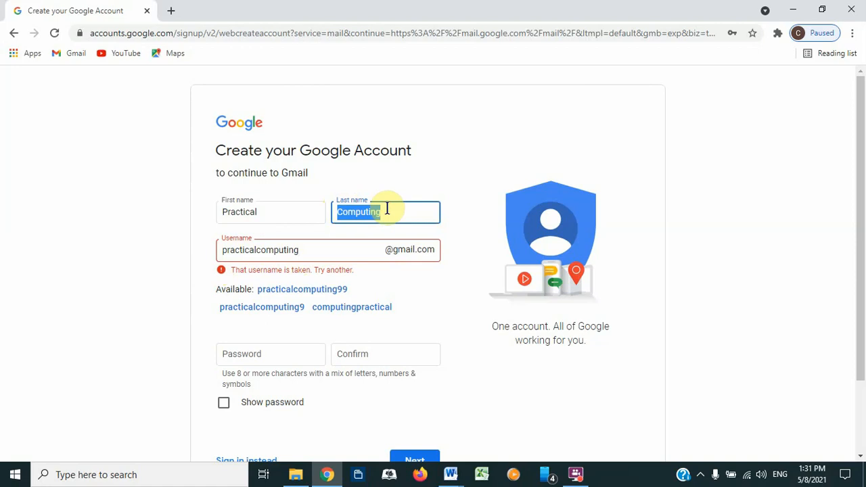
text(Online)
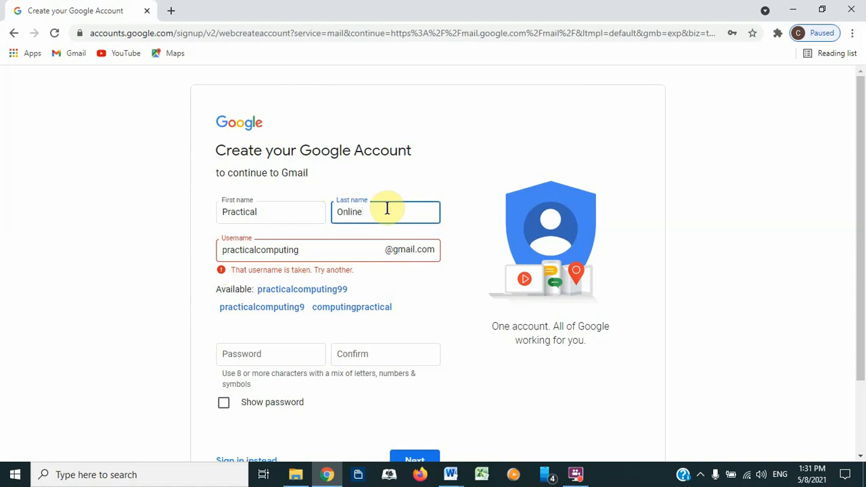
click(285, 208)
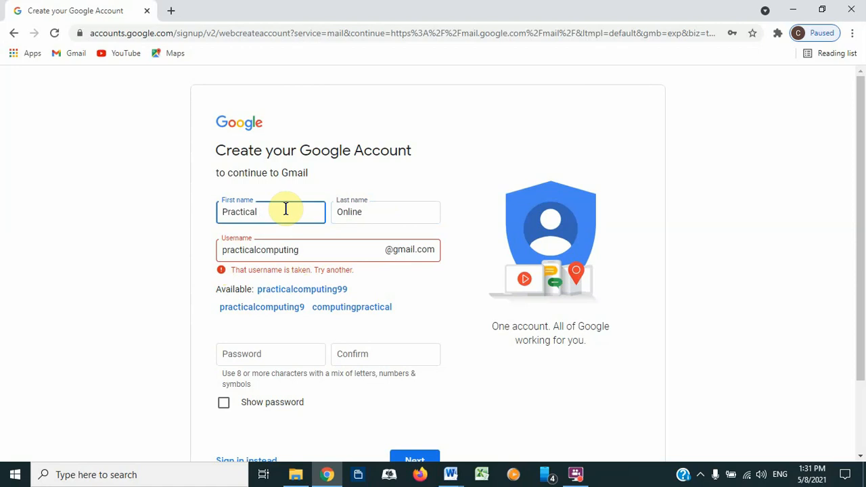
text(Computing)
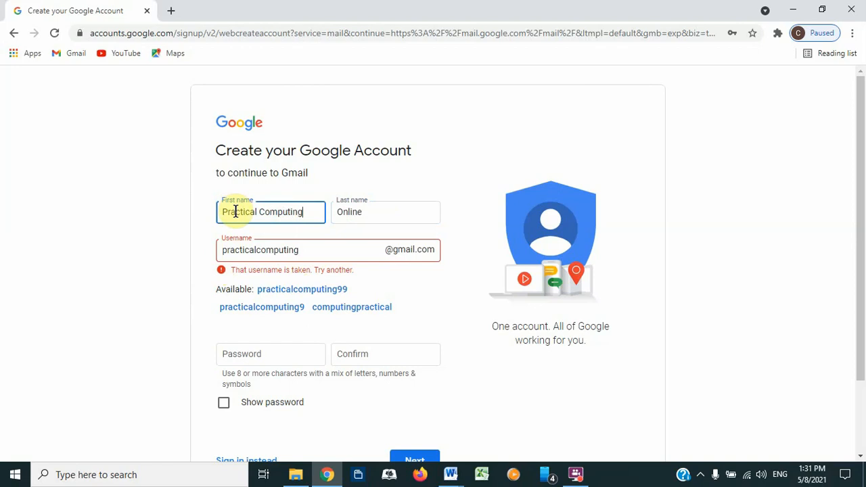
click(305, 254)
text(onli)
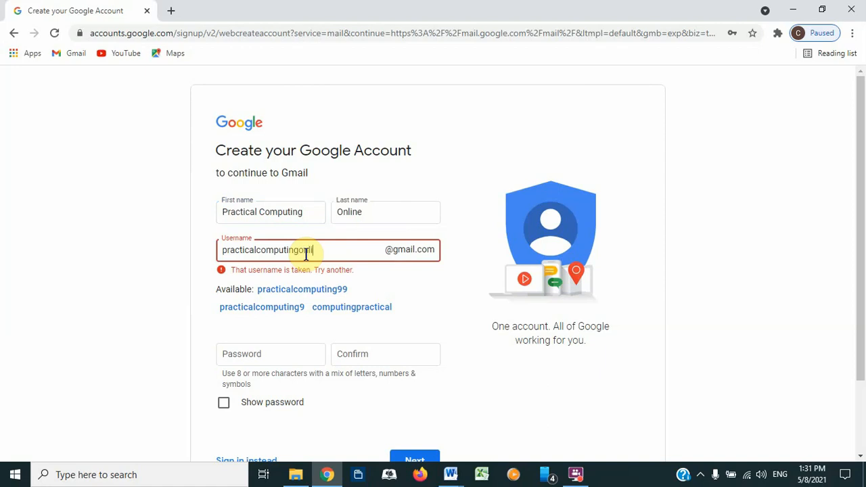
text(ne)
key(BackSpace)
key(BackSpace)
key(BackSpace)
key(BackSpace)
key(BackSpace)
key(BackSpace)
Restore the first and last name fields to their original values
click(363, 213)
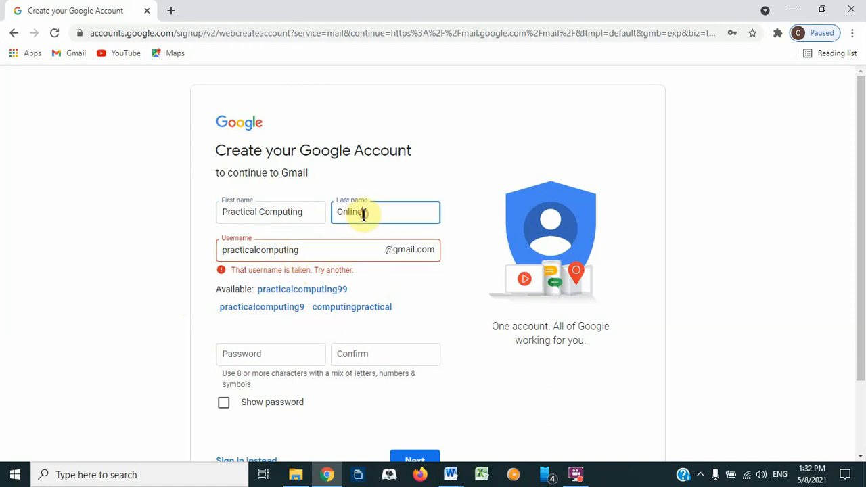
key(BackSpace)
key(BackSpace)
key(BackSpace)
key(BackSpace)
key(BackSpace)
key(BackSpace)
text(Computiong)
click(374, 213)
key(BackSpace)
click(305, 214)
key(BackSpace)
key(BackSpace)
key(BackSpace)
key(BackSpace)
key(BackSpace)
key(BackSpace)
key(BackSpace)
key(BackSpace)
key(BackSpace)
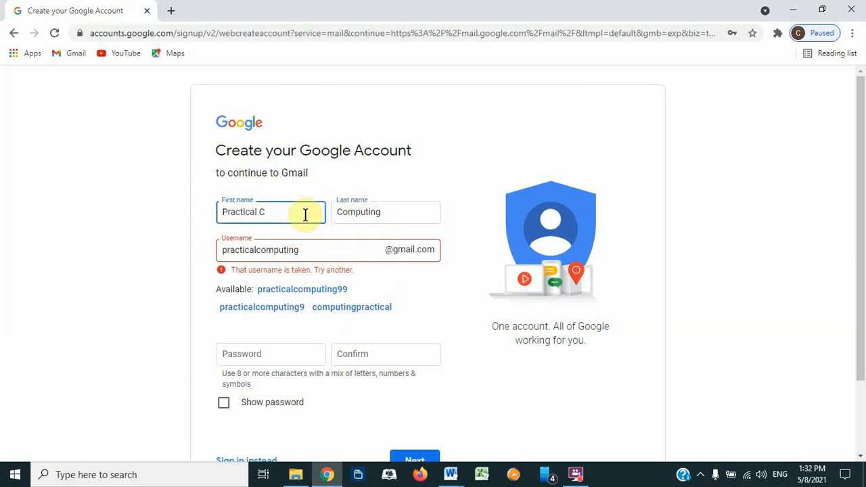
Append 100 to the end of the username
click(309, 253)
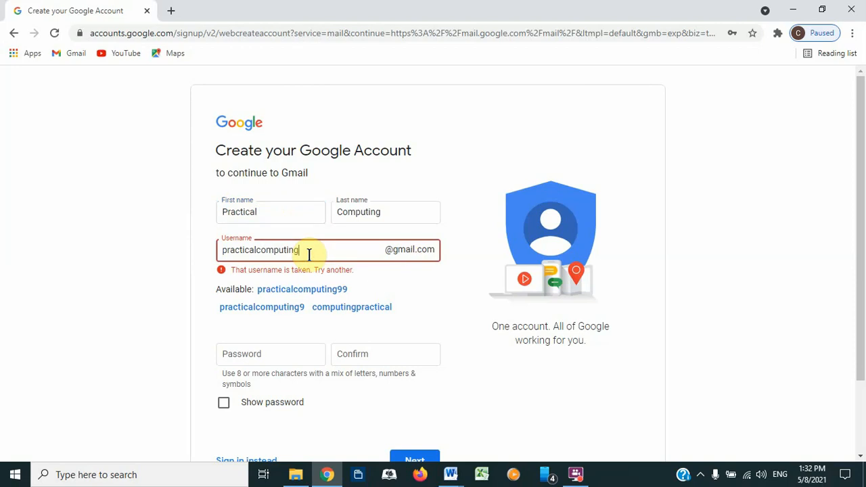
key(BackSpace)
Type the account password with Show password on to check it
click(238, 354)
click(409, 311)
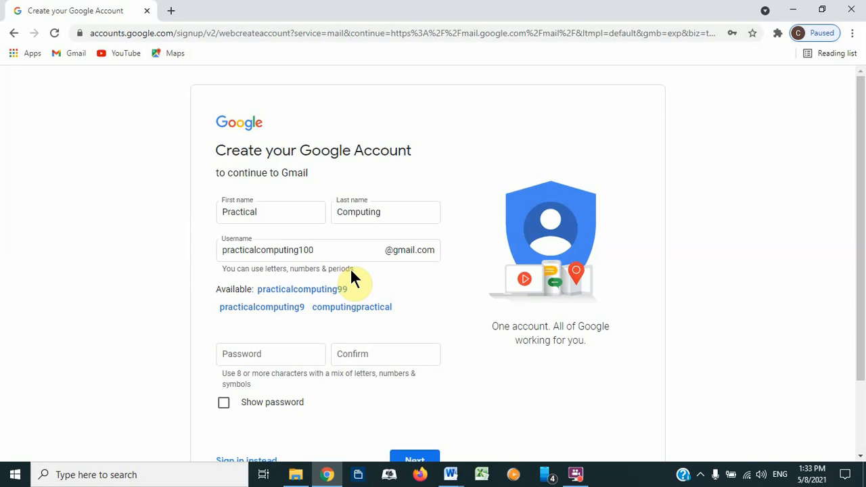
click(251, 354)
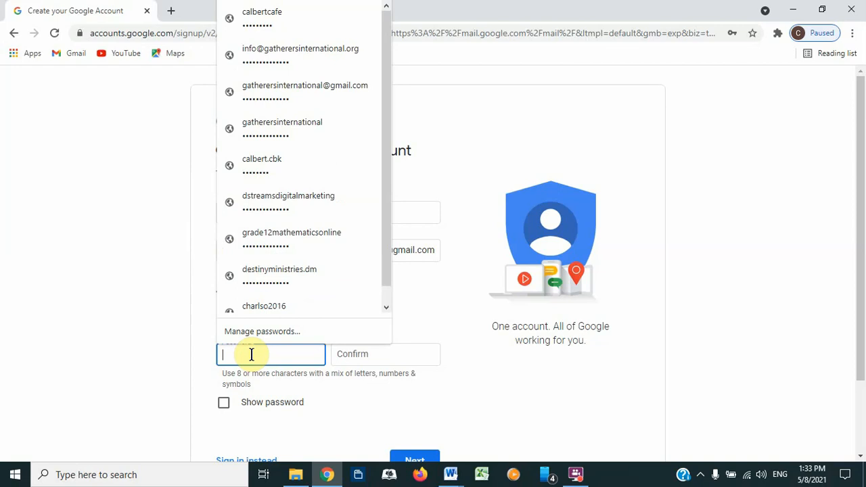
text(•)
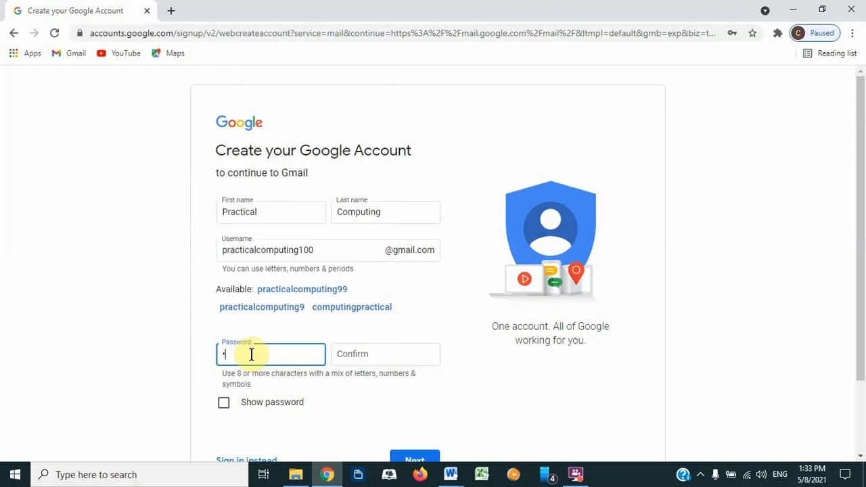
click(224, 404)
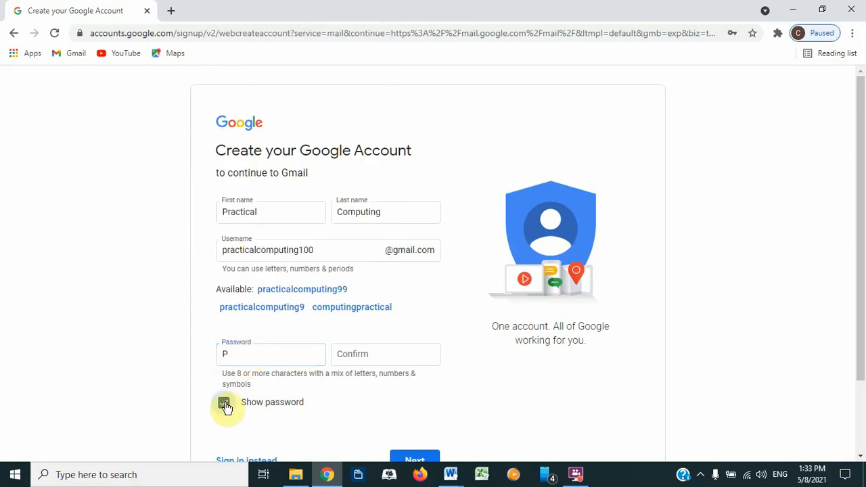
click(235, 353)
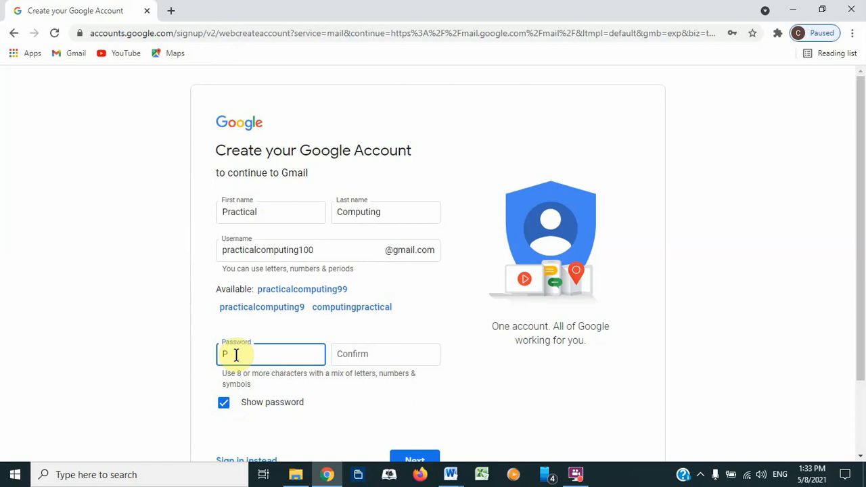
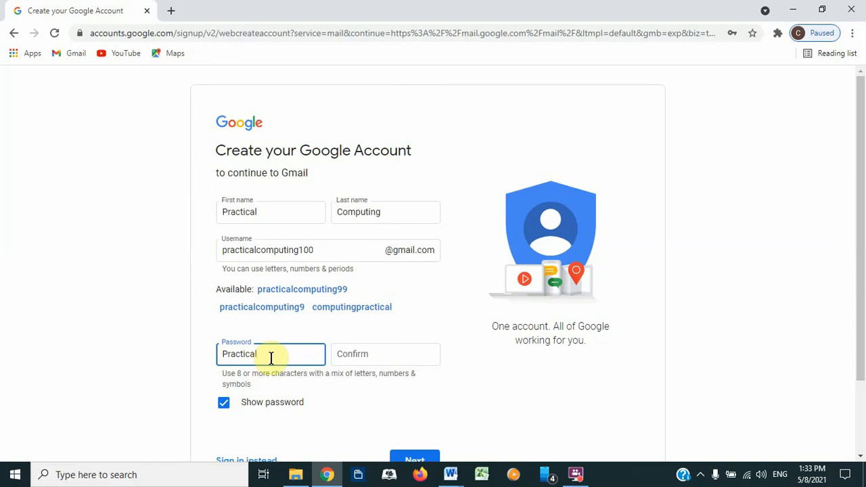
click(344, 356)
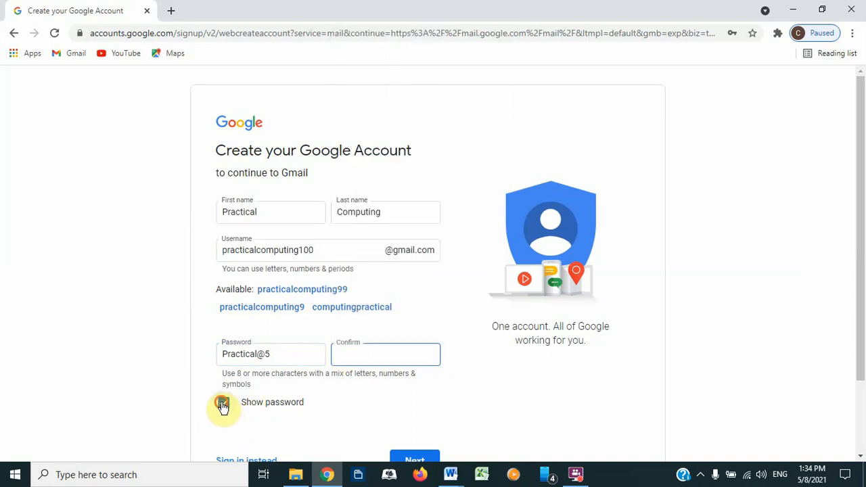
Hide the characters, retype the password and repeat it in the Confirm field
click(223, 405)
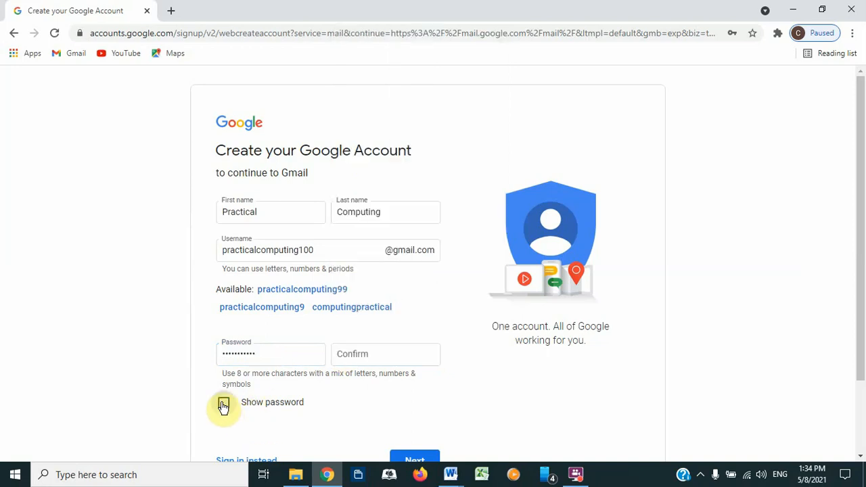
click(260, 356)
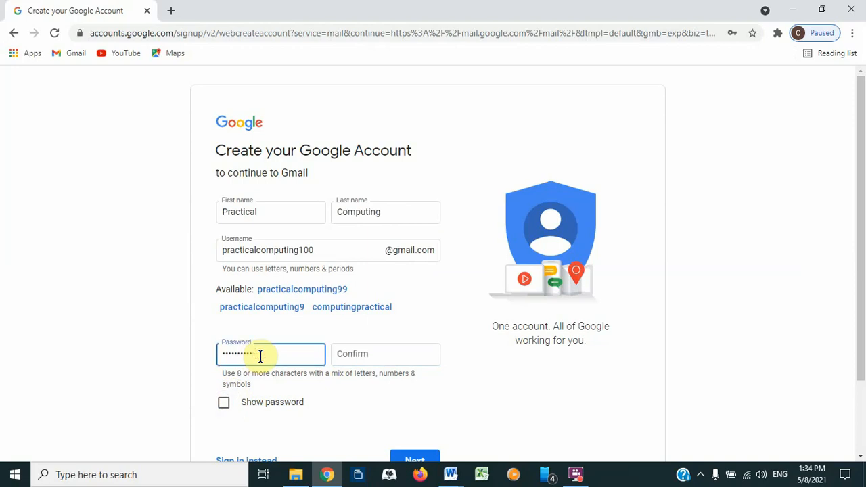
key(BackSpace)
key(BackSpace)
key(BackSpace)
key(BackSpace)
key(BackSpace)
key(BackSpace)
key(BackSpace)
key(BackSpace)
key(BackSpace)
key(BackSpace)
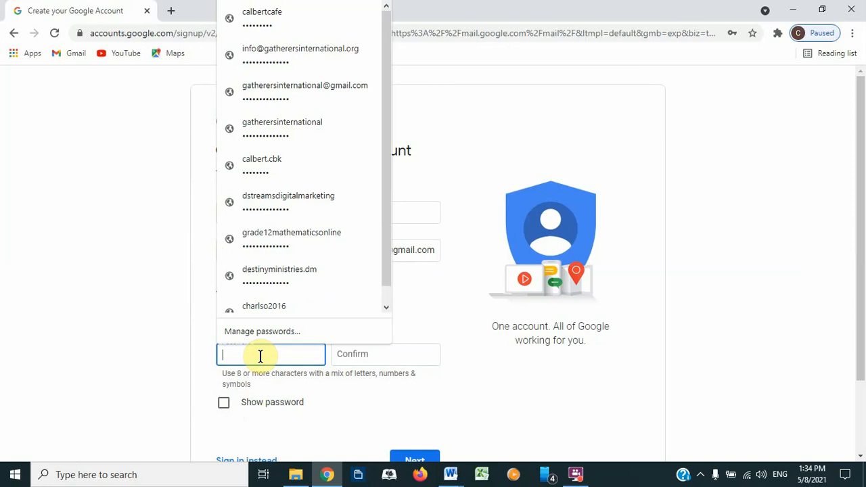
text(••••••••)
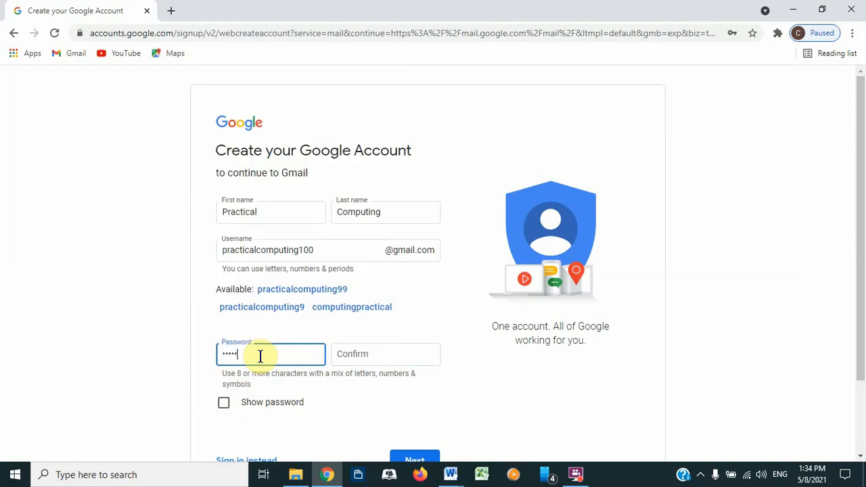
text(•••••)
key(Tab)
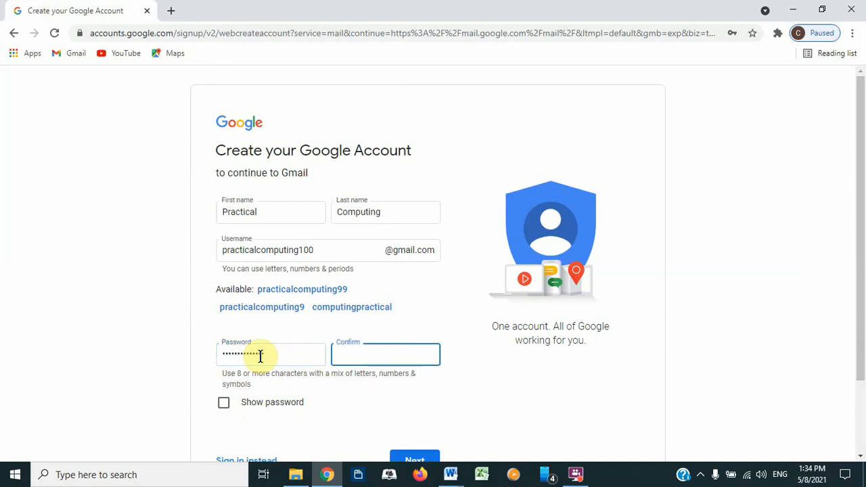
text(•••••••••••••)
drag(860, 317, 859, 349)
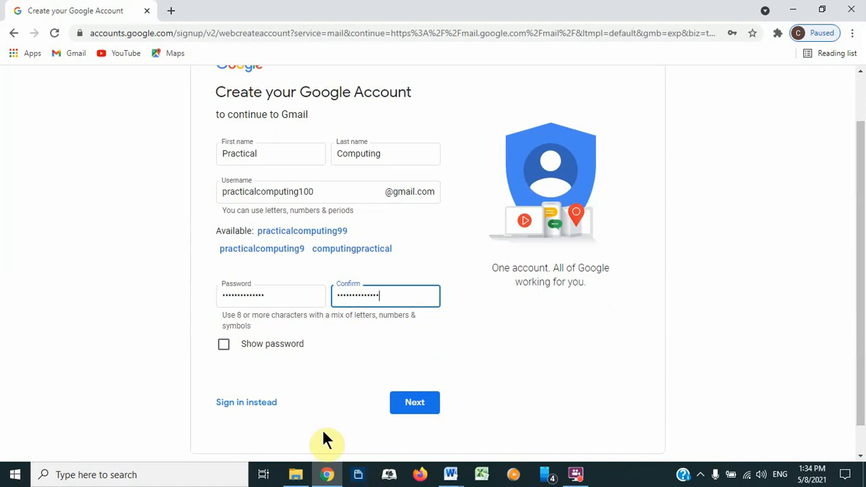
Submit the sign-up details and save the new password in Chrome
click(422, 407)
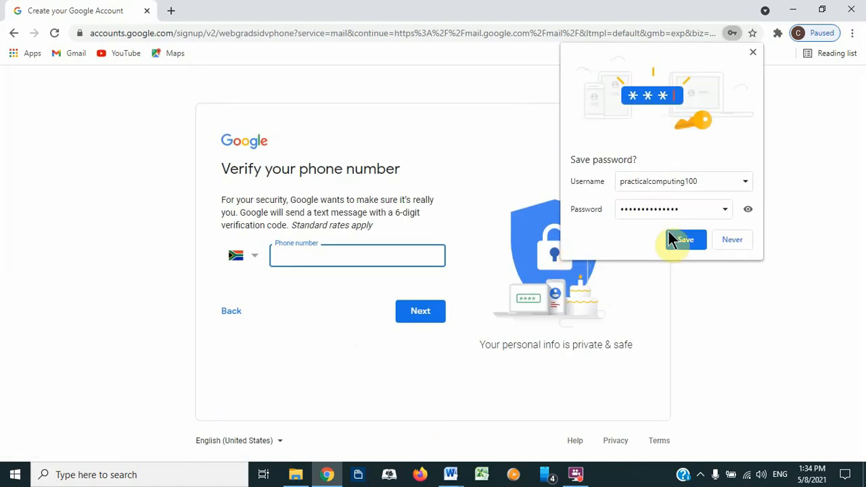
click(693, 242)
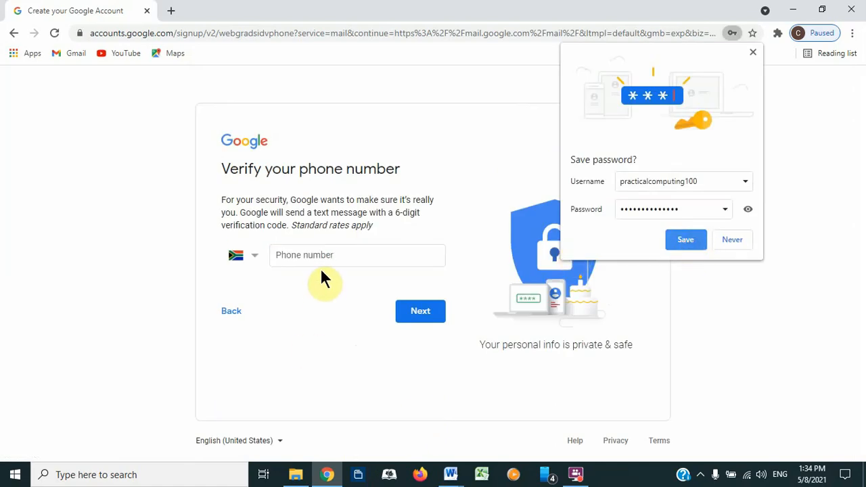
click(325, 259)
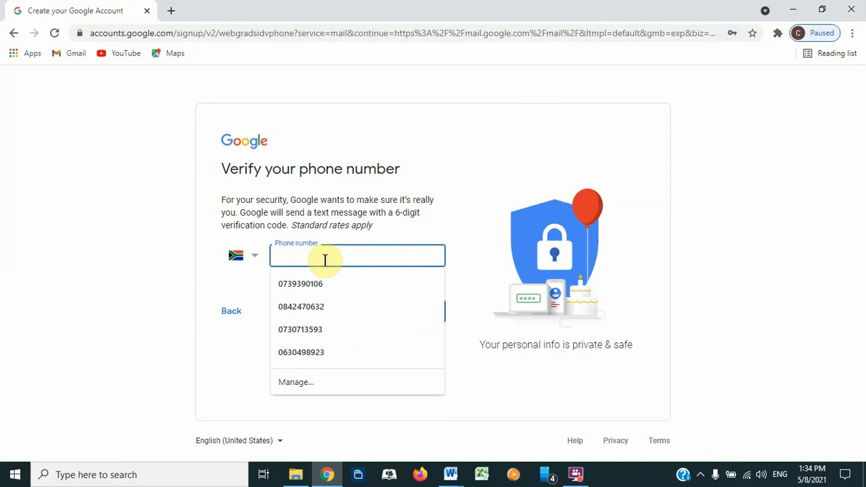
Keep South Africa as the country, enter the saved phone number and submit it
click(256, 260)
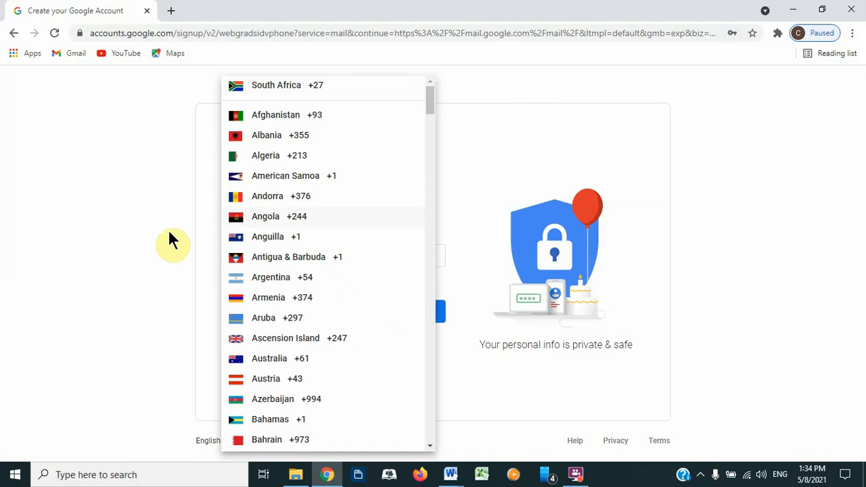
click(525, 149)
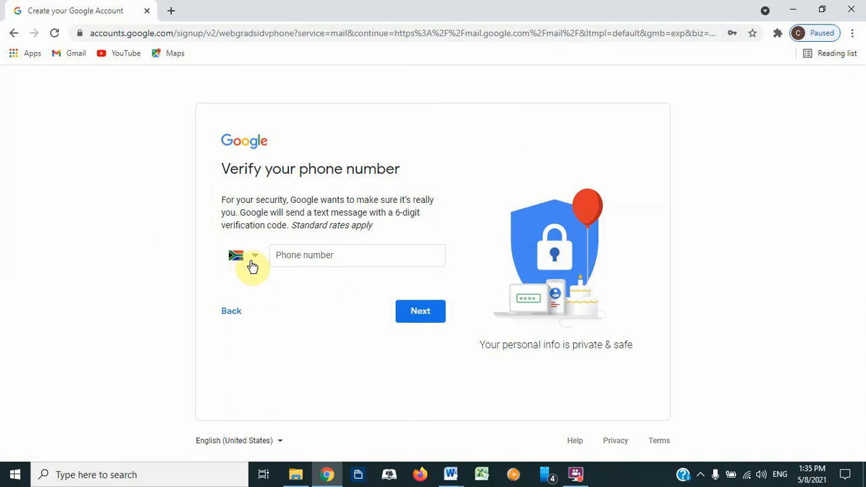
click(300, 261)
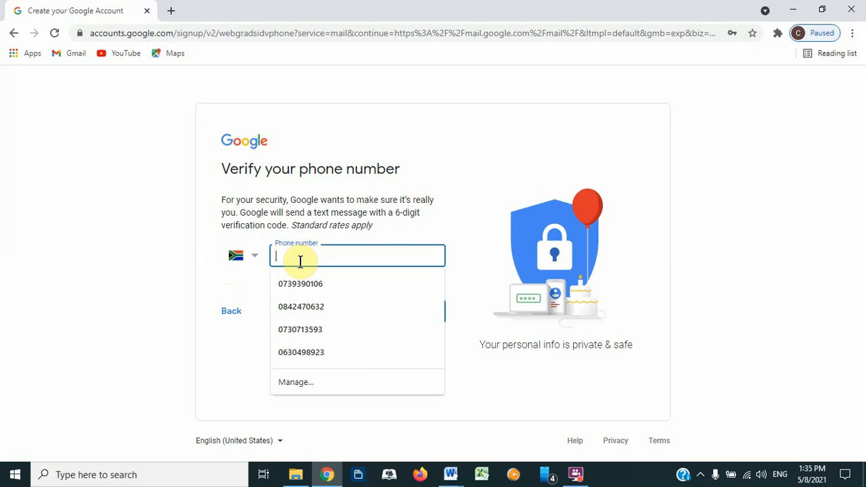
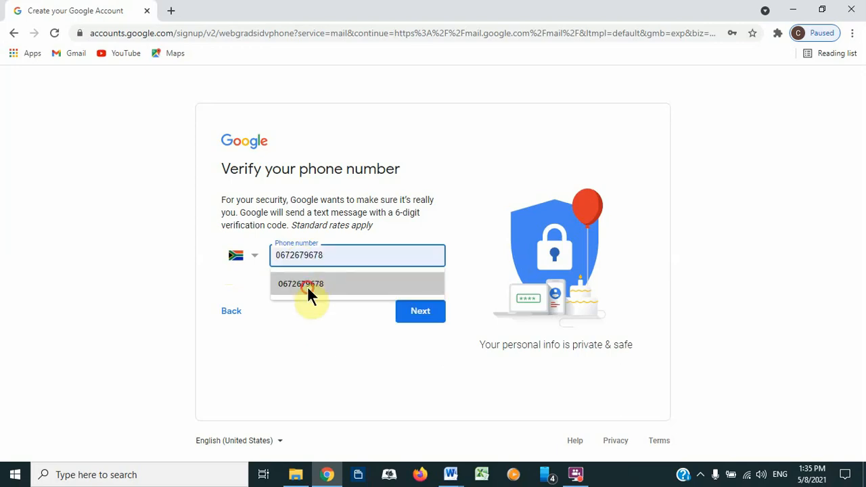
click(307, 285)
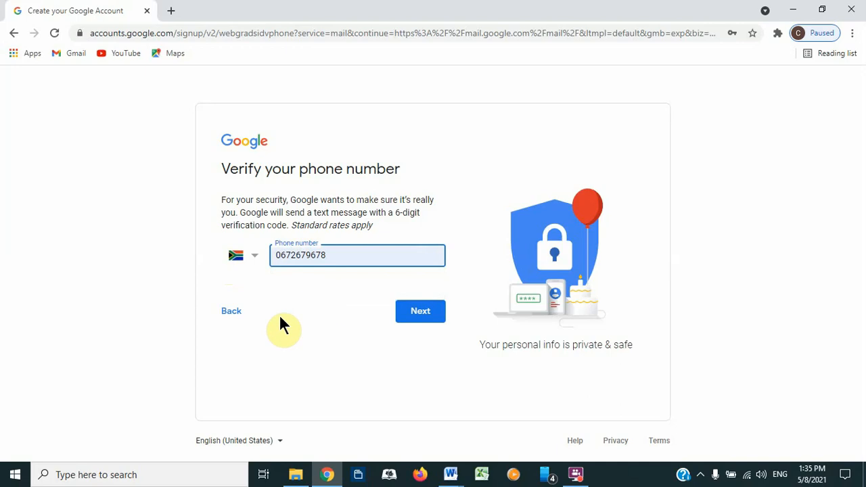
click(406, 310)
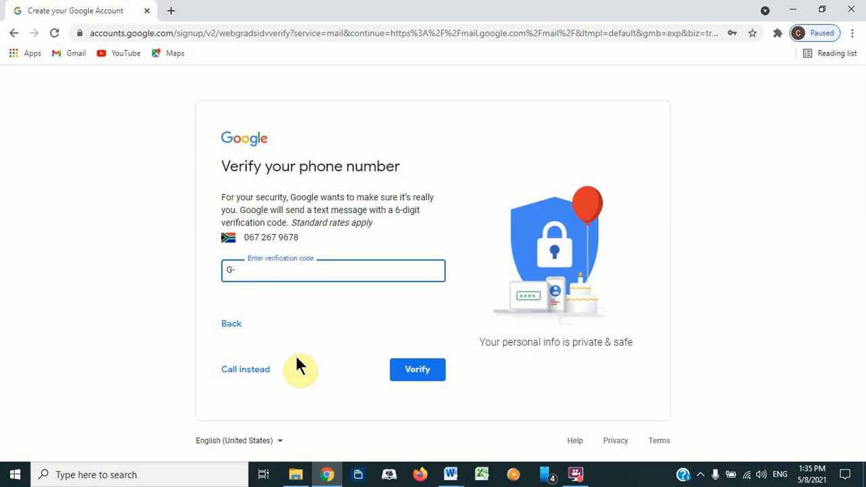
Enter the texted 6-digit verification code and verify the phone
click(422, 369)
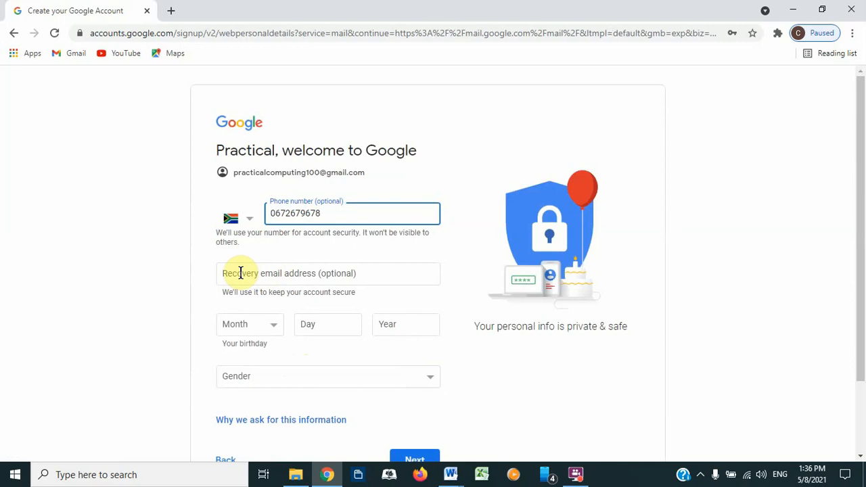
Enter a recovery email address and the birth date
click(240, 272)
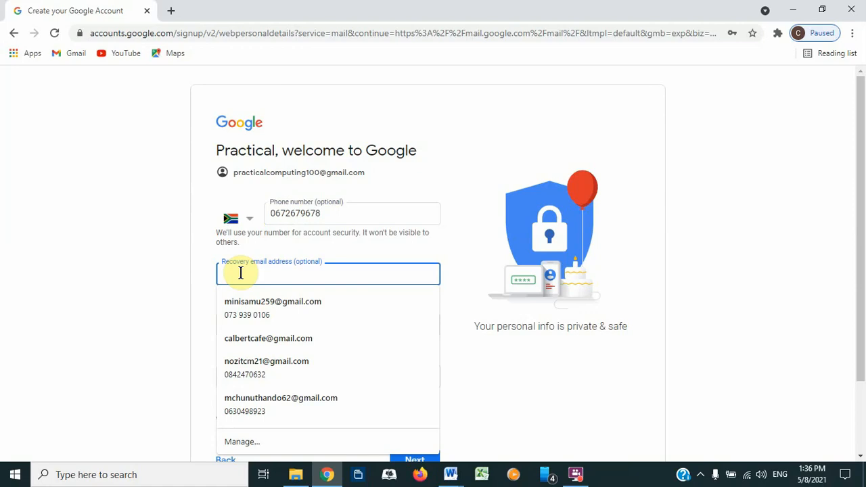
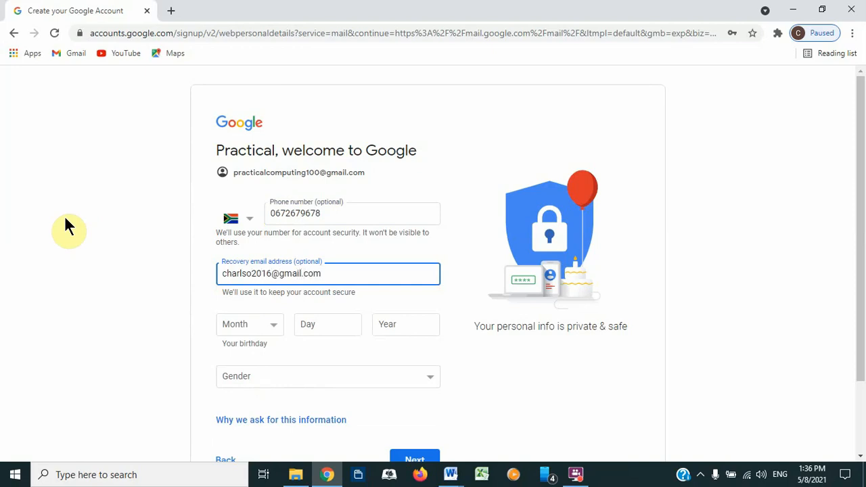
click(272, 325)
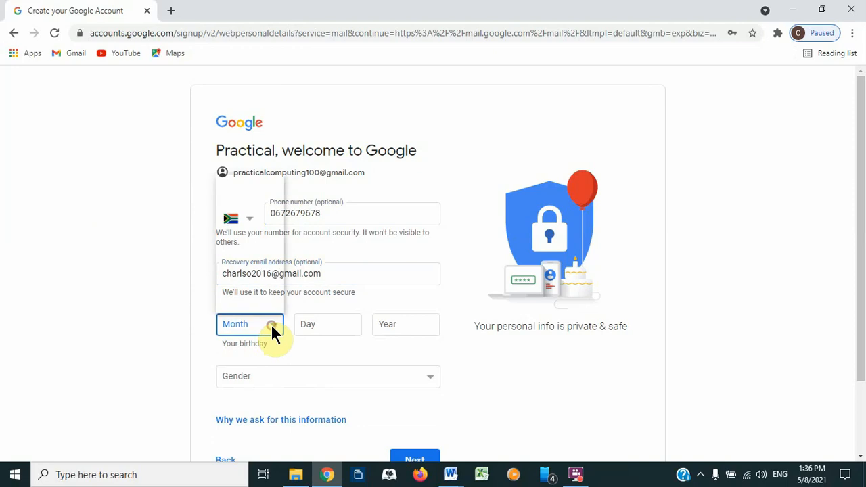
click(255, 305)
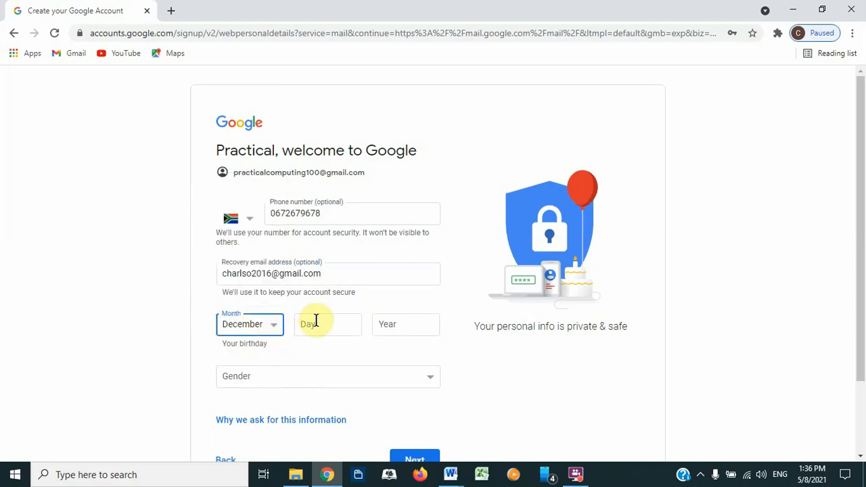
click(315, 321)
text(12)
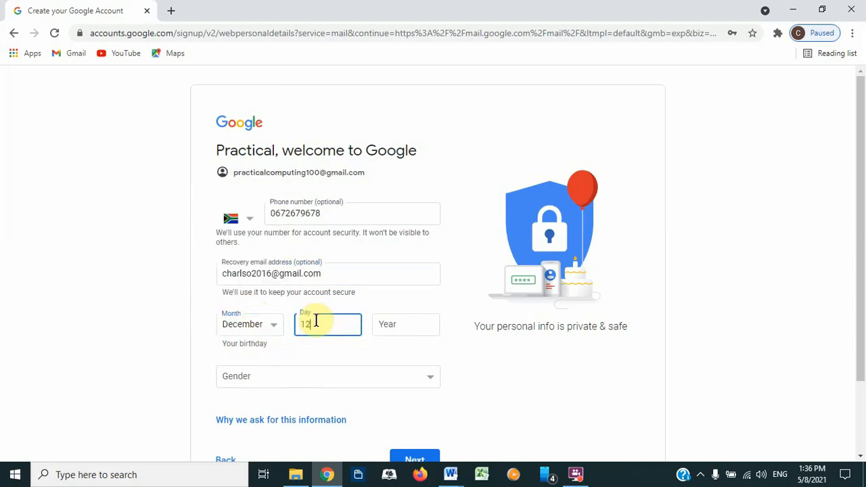
click(392, 324)
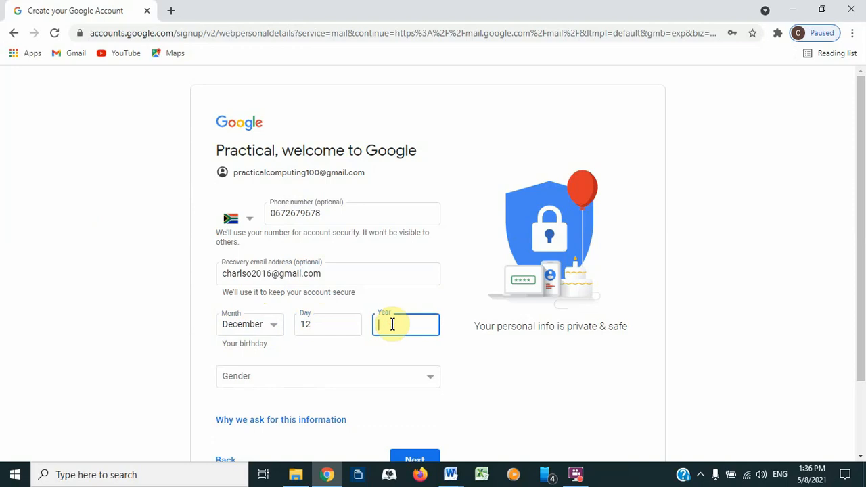
text(1982)
Set the gender to Male and submit the personal details
click(372, 383)
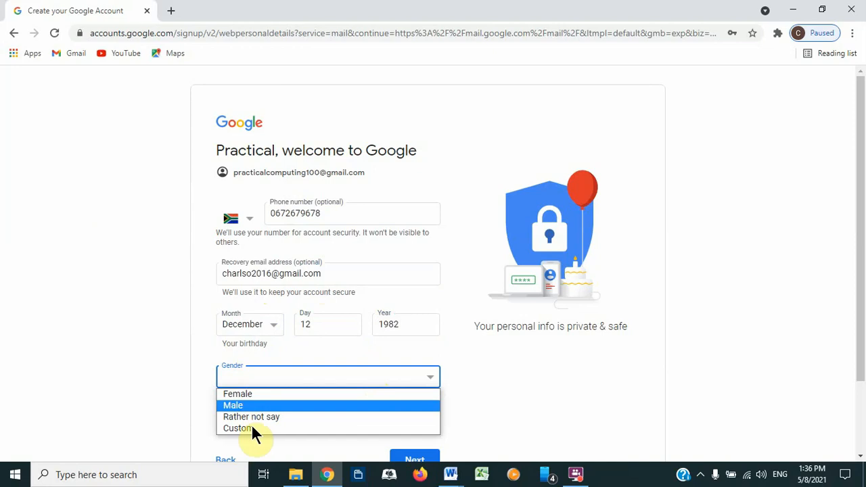
click(241, 404)
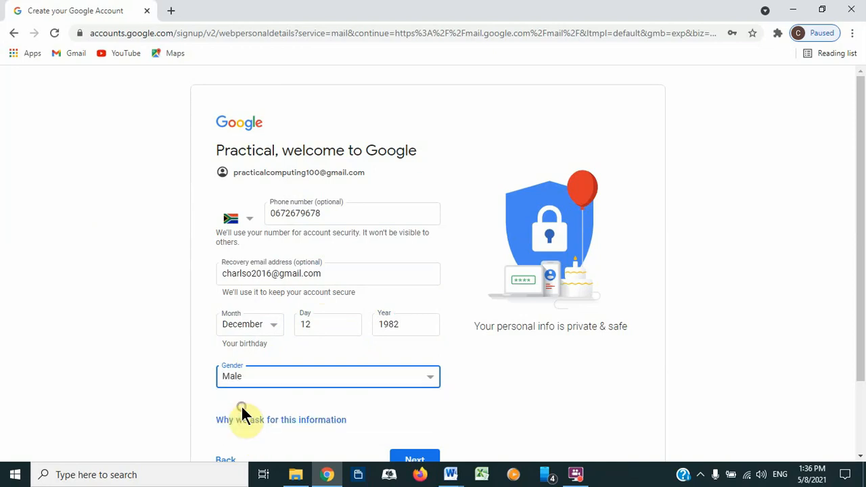
scroll(862, 312, down, 2)
scroll(863, 311, down, 1)
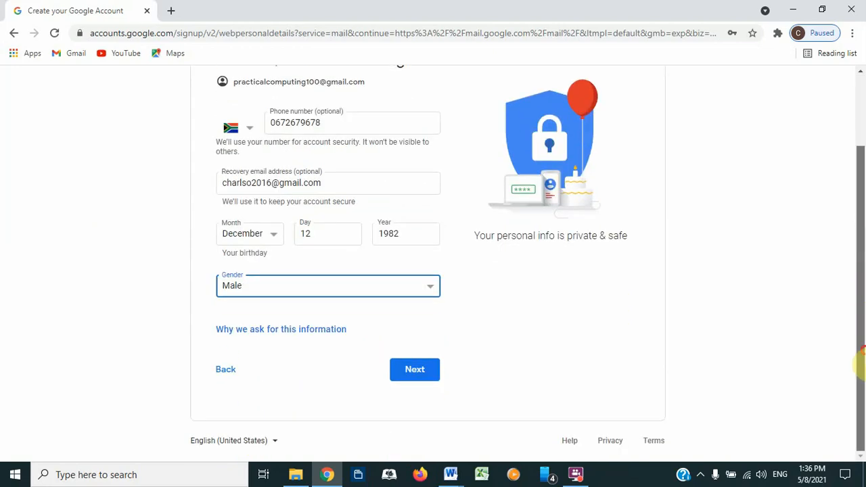
click(416, 374)
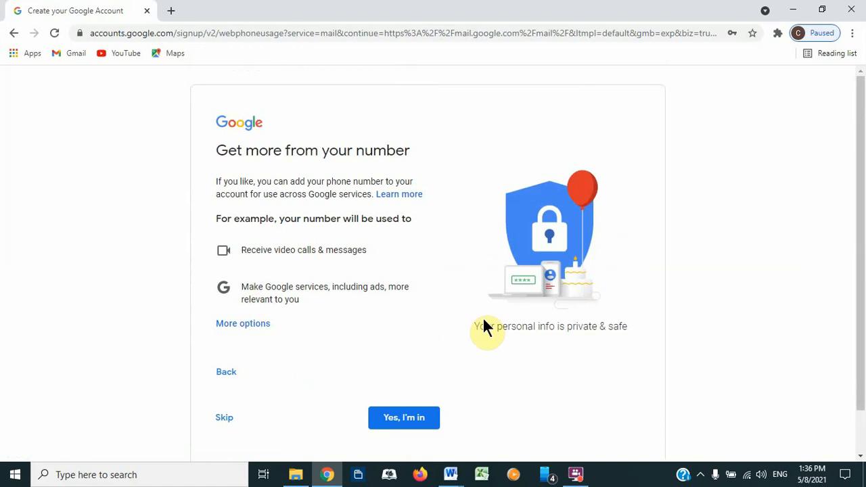
click(861, 274)
drag(862, 274, 862, 316)
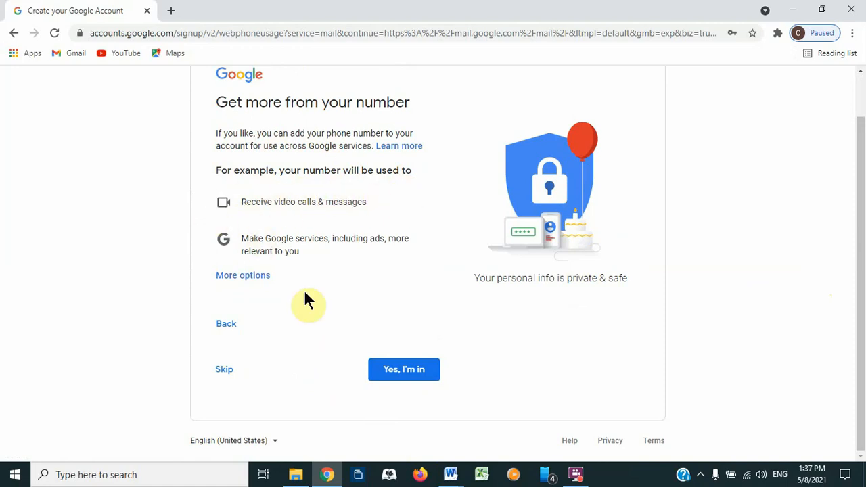
Opt in to using the phone number across Google and agree to the Privacy and Terms
click(399, 370)
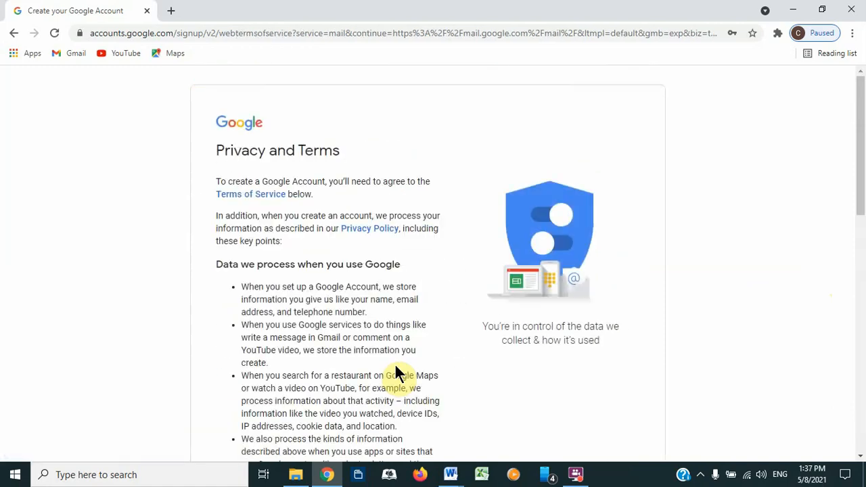
drag(859, 111, 859, 386)
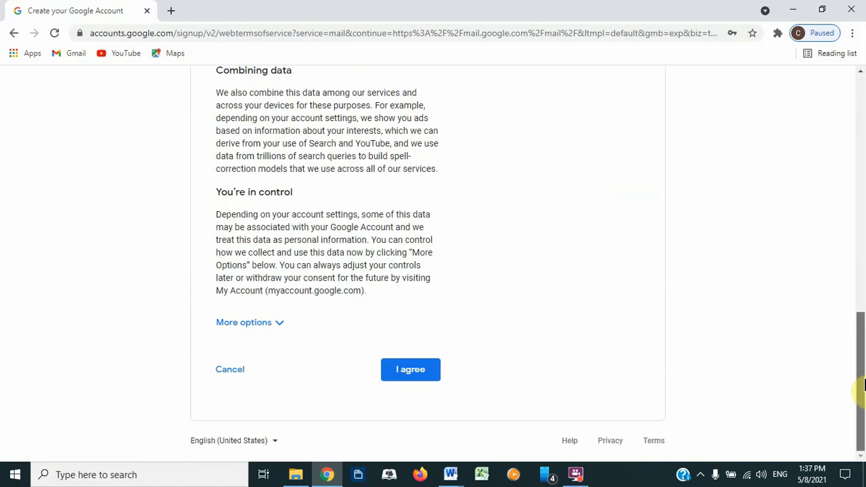
click(425, 372)
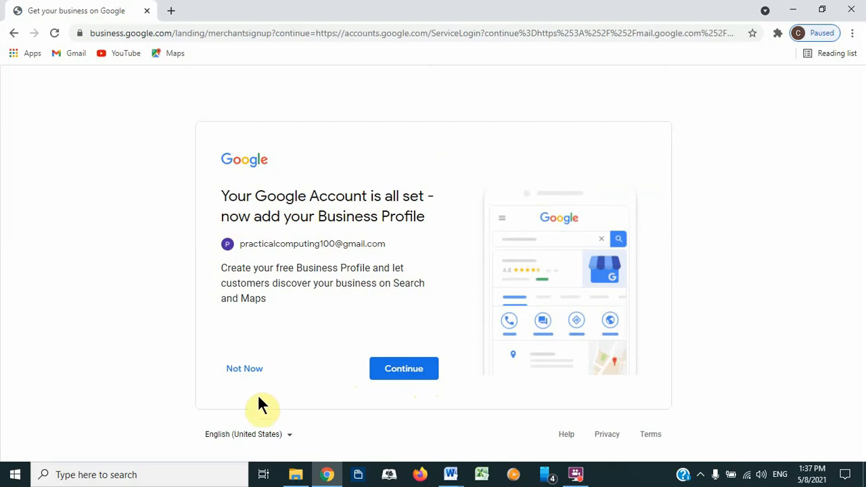
Skip the Business Profile, dismiss the Meet announcement, read Google's welcome email, then return to the inbox
click(236, 371)
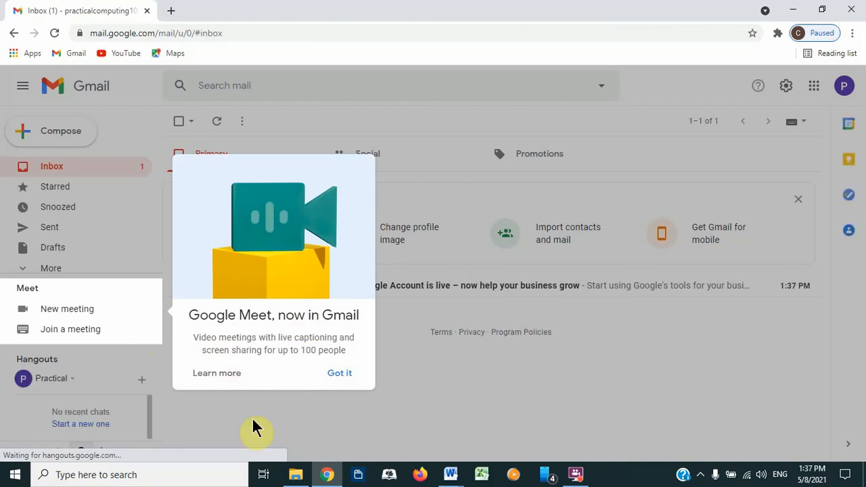
click(330, 376)
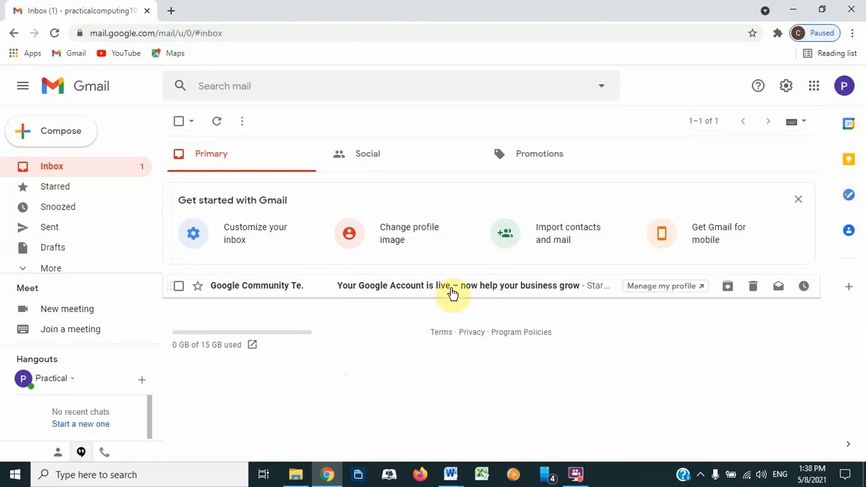
click(452, 290)
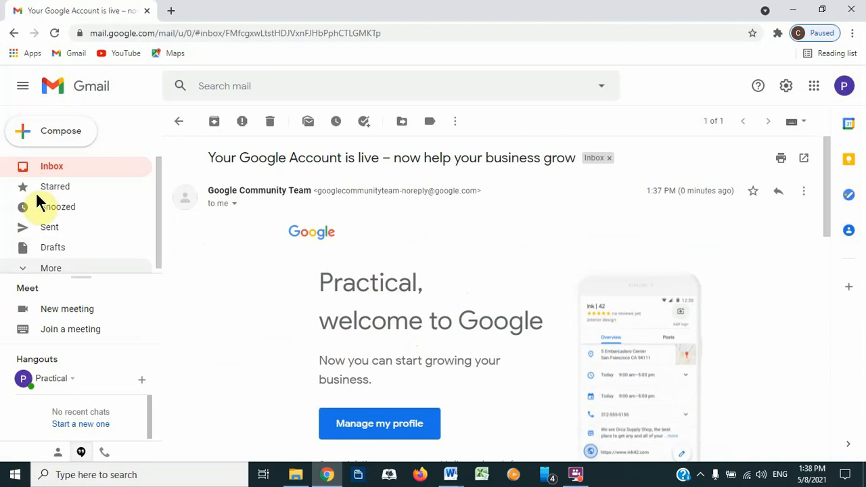
click(46, 169)
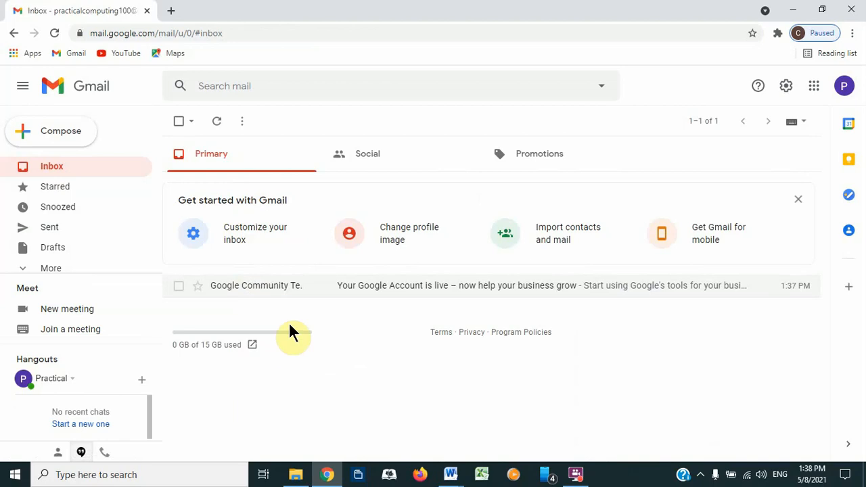
mouse_move(725, 277)
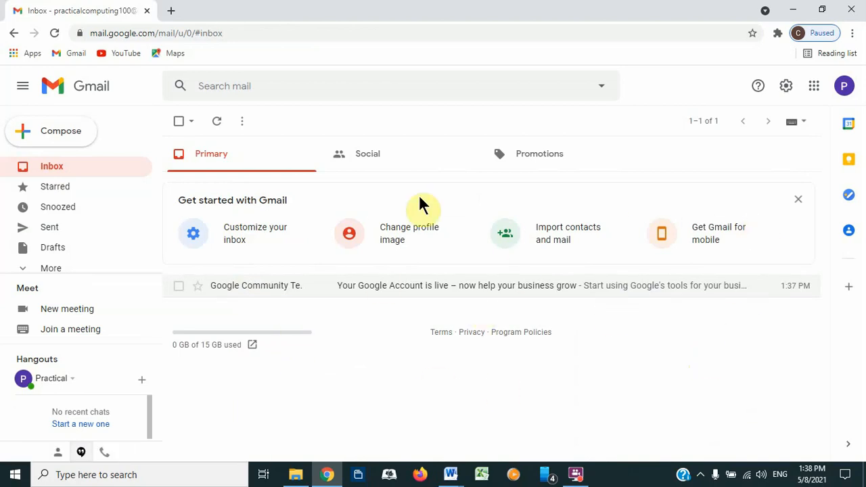
Close the Get started with Gmail panel above the inbox
click(797, 199)
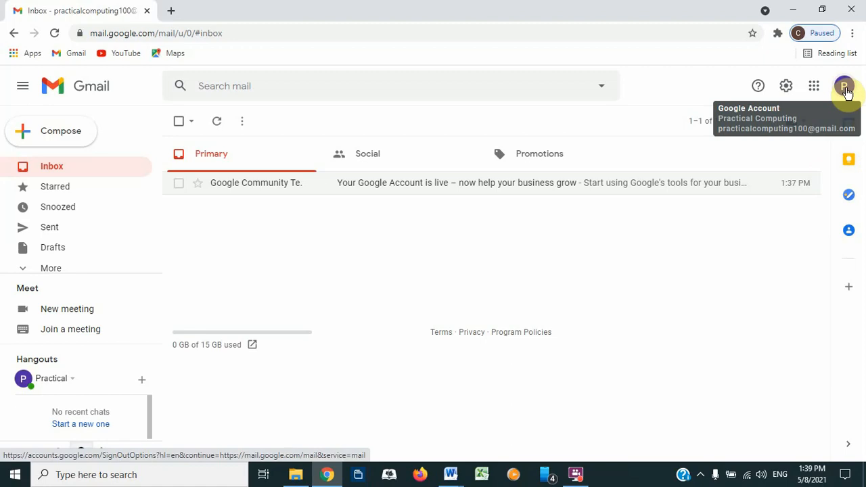
Sign out of the new Gmail account from the profile avatar menu
click(843, 88)
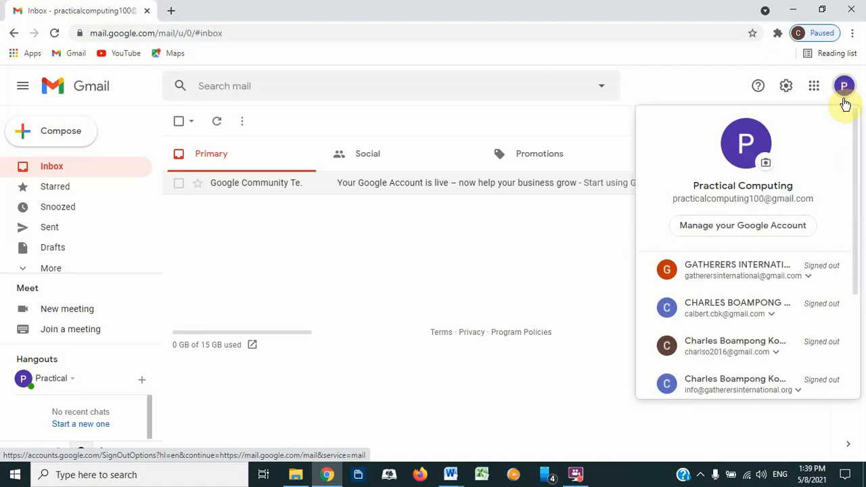
drag(854, 165, 862, 310)
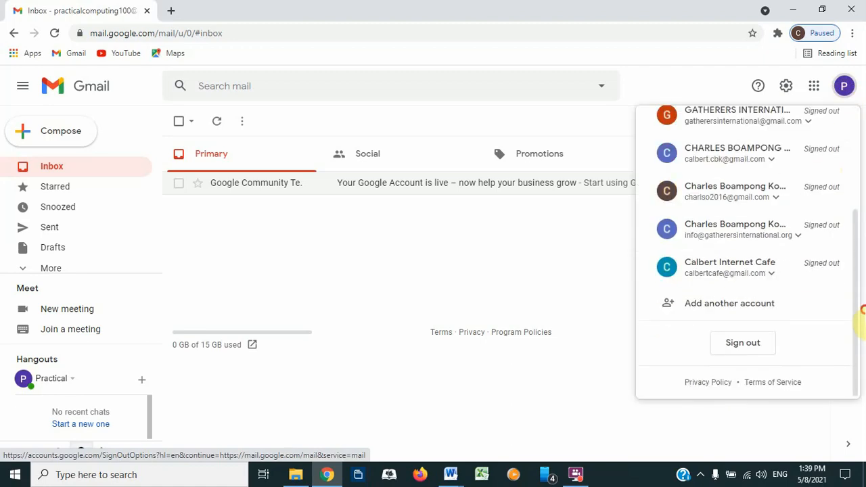
click(735, 347)
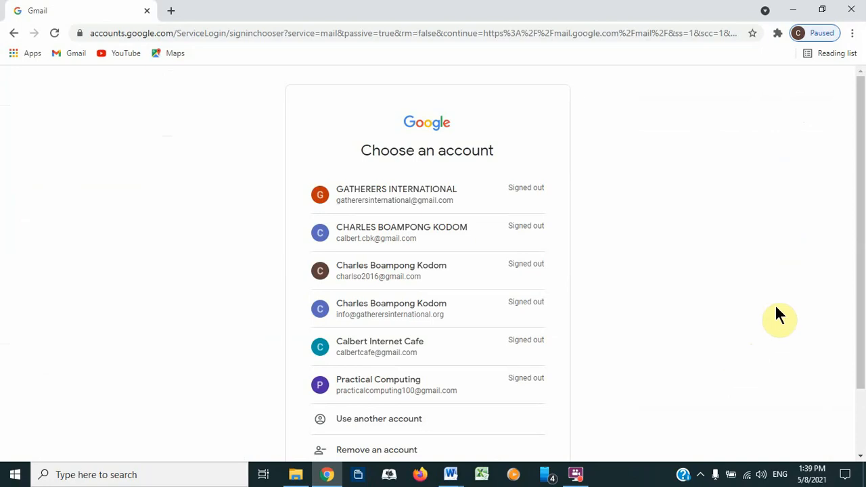
Restart Chrome, go to Gmail, and choose Use another account on the account chooser
drag(860, 275, 860, 398)
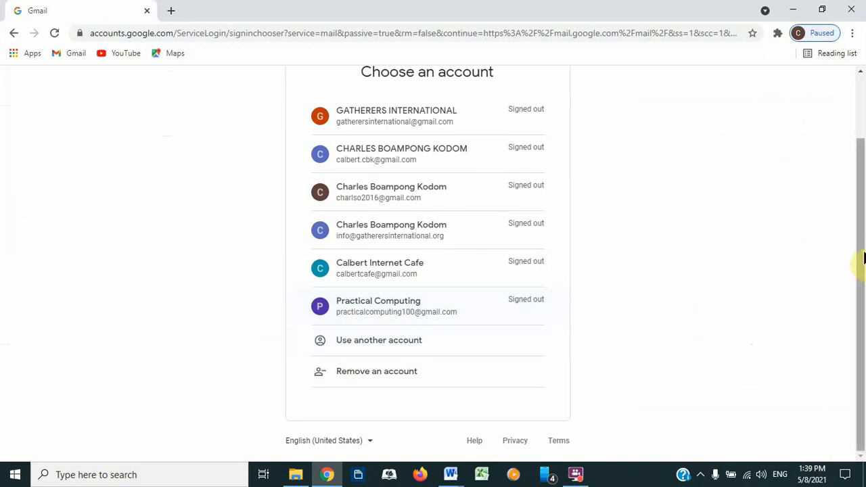
click(849, 10)
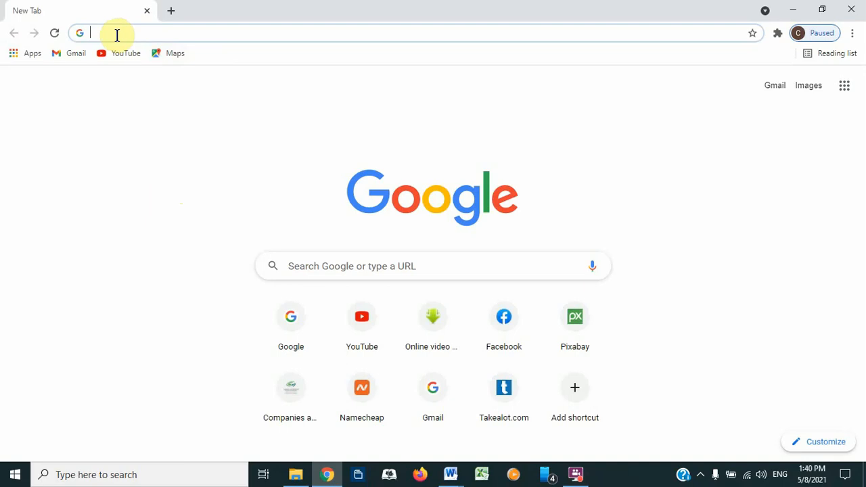
click(773, 87)
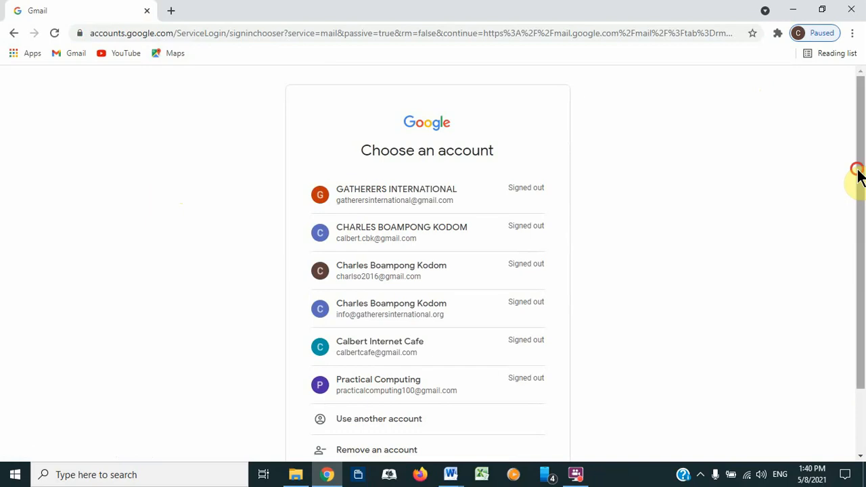
drag(860, 173, 860, 253)
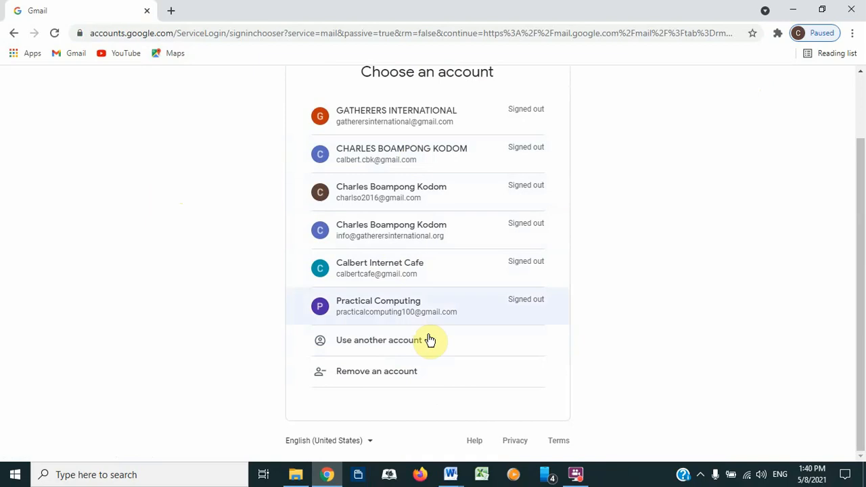
click(357, 349)
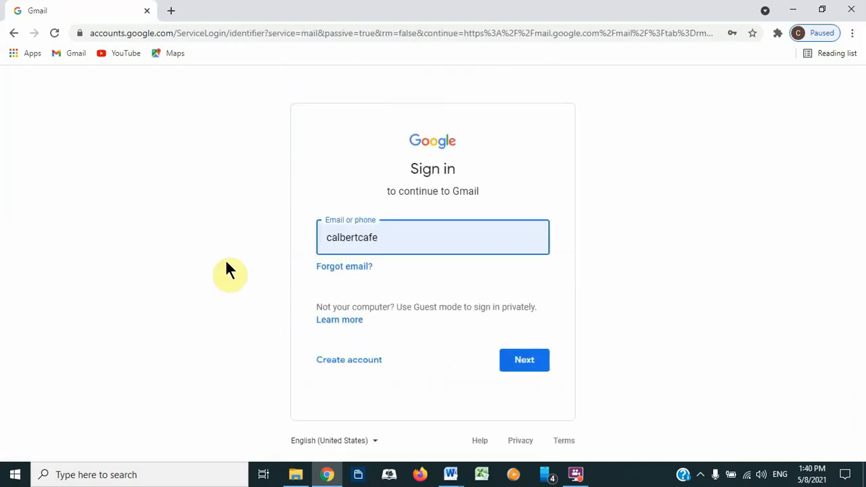
key(BackSpace)
key(BackSpace)
key(BackSpace)
key(BackSpace)
key(BackSpace)
key(BackSpace)
key(BackSpace)
key(BackSpace)
key(BackSpace)
key(BackSpace)
key(BackSpace)
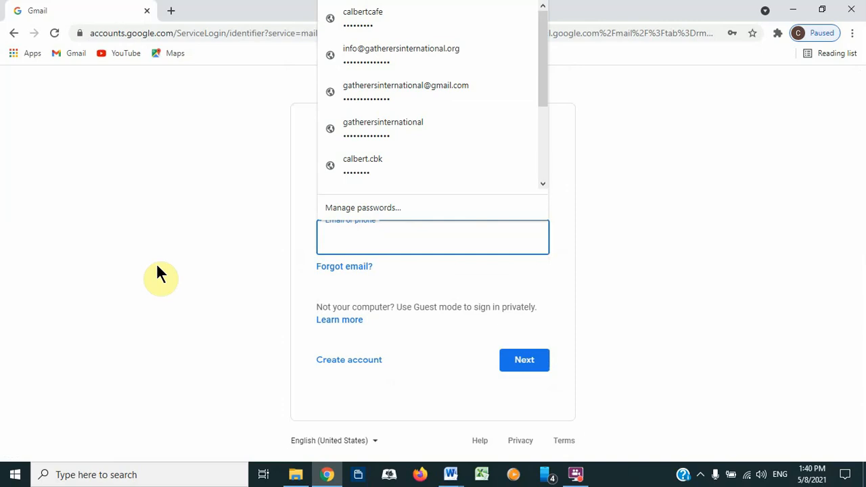
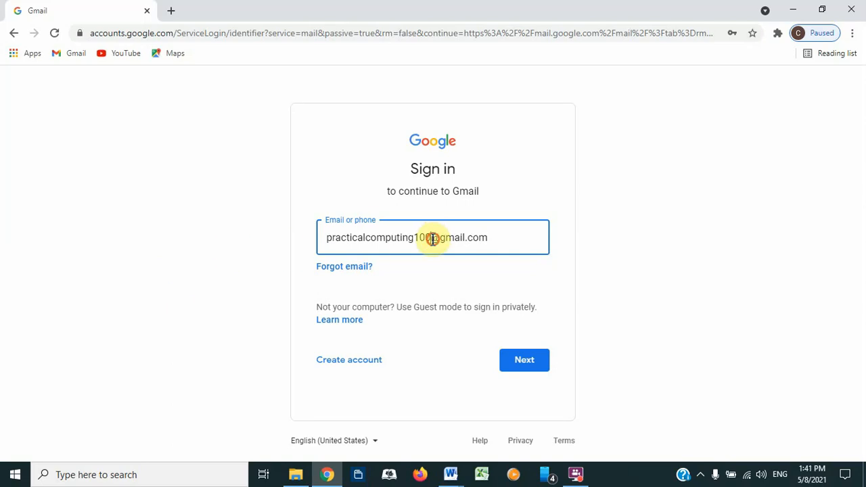
drag(431, 237, 493, 240)
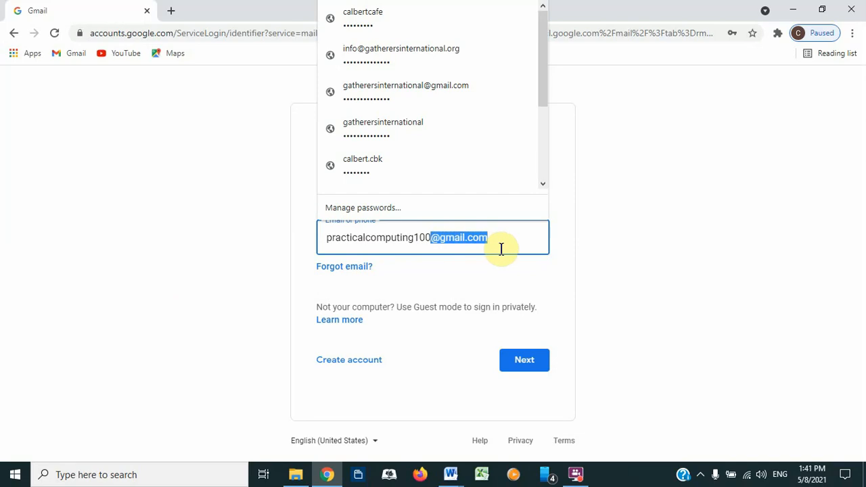
key(BackSpace)
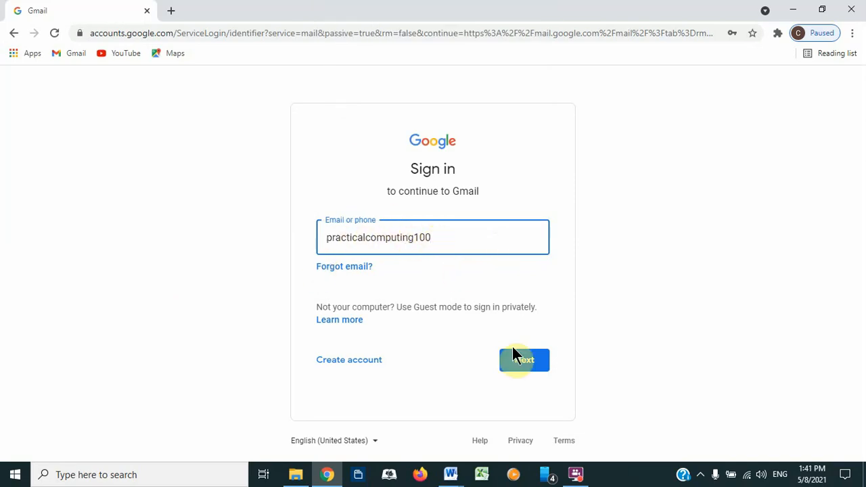
click(532, 373)
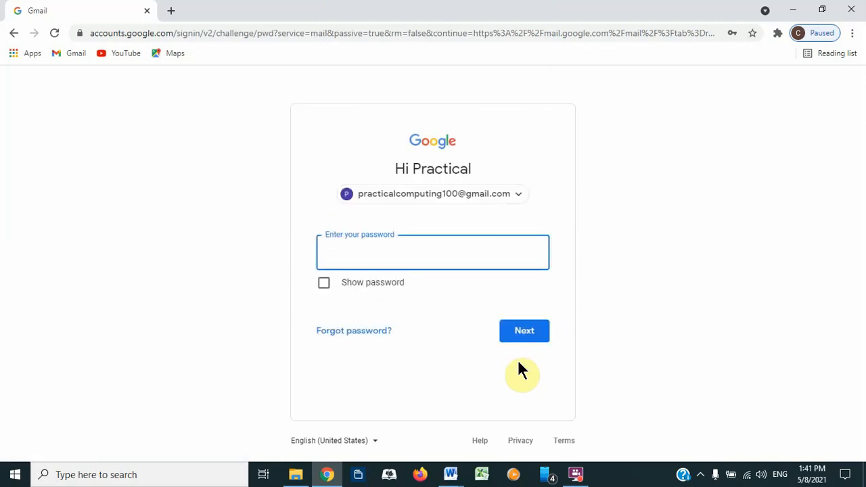
Enter the account password to sign in and save the password in Chrome
text(•••••••••••••)
click(520, 338)
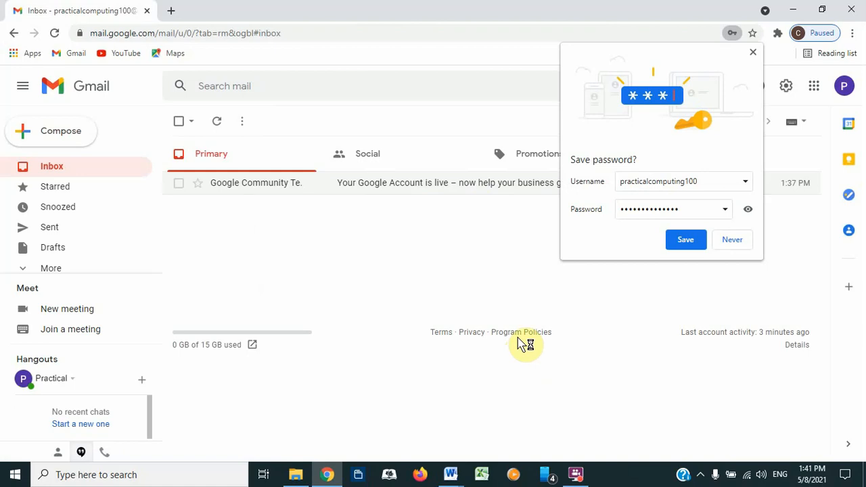
click(670, 238)
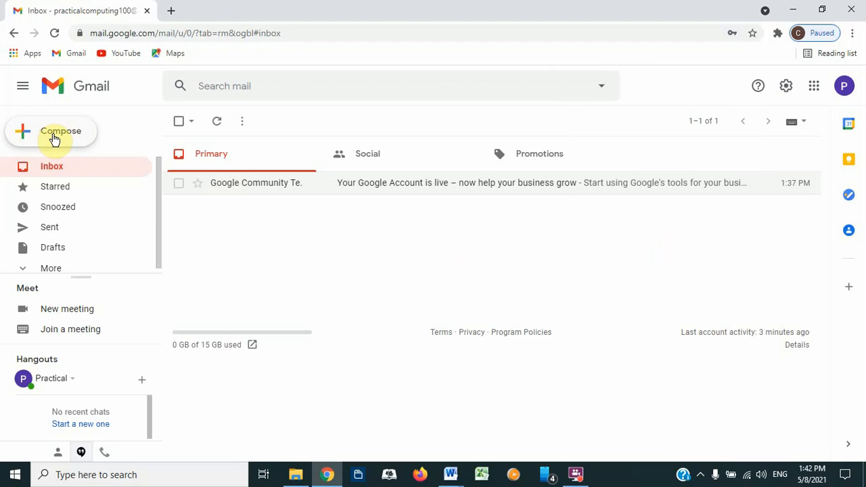
Compose a new message to the recipient's Gmail address with the subject 'New Purchases'
click(54, 134)
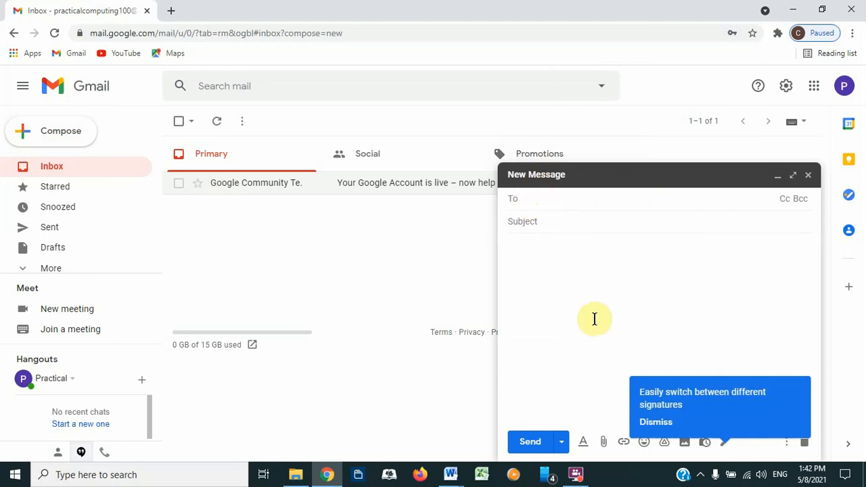
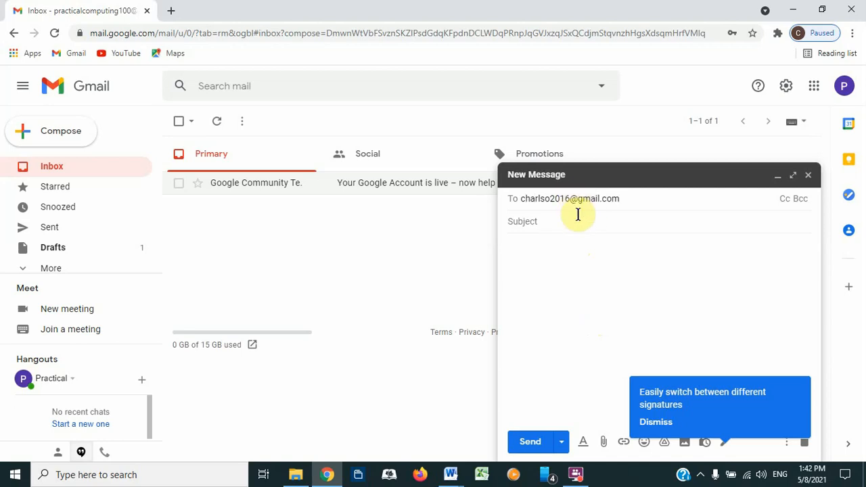
click(539, 222)
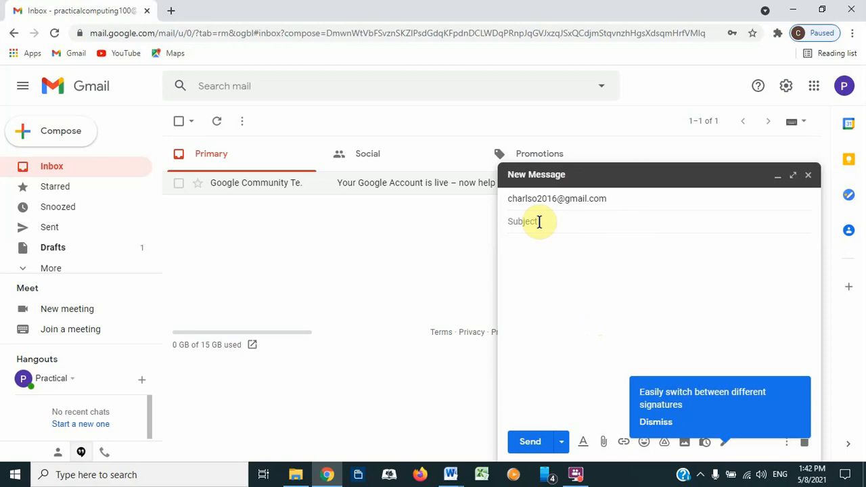
text(New Purchases)
click(511, 255)
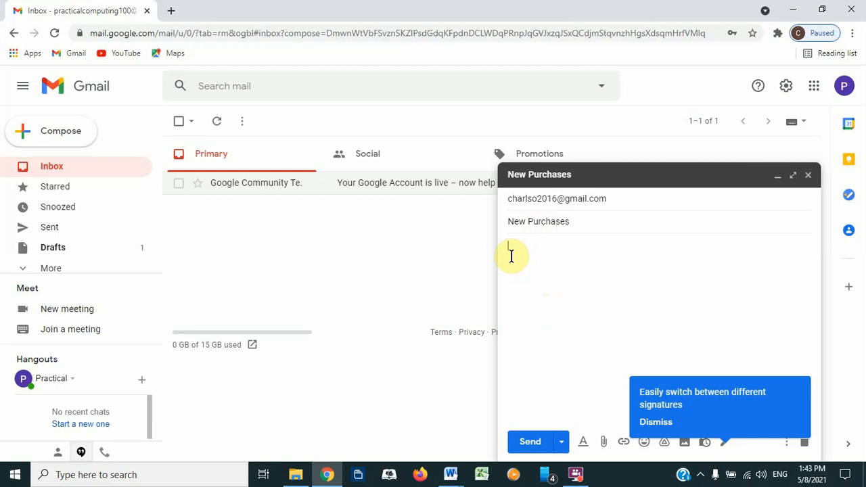
Write the greeting and purchase request listing '1. monitor = 4' and '2. hdd = 3', signed Regards
text(H)
text(i Nick)
text(, )
text(I)
text('d lk)
text(ike to pur)
text(chas)
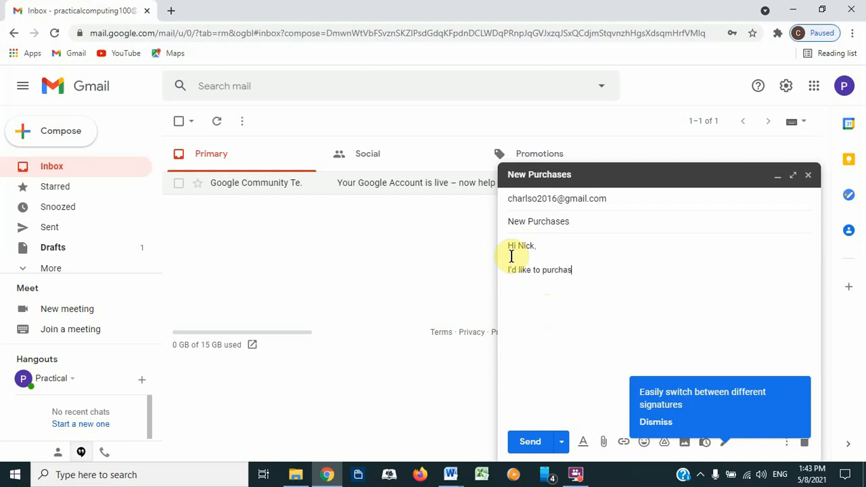
text(e the follwoing)
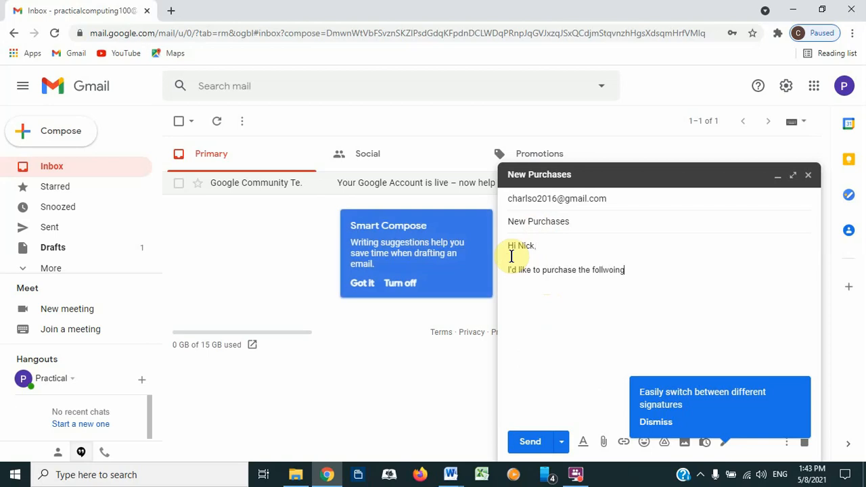
key(BackSpace)
text(wing items:)
key(Return)
text(1. monmitor)
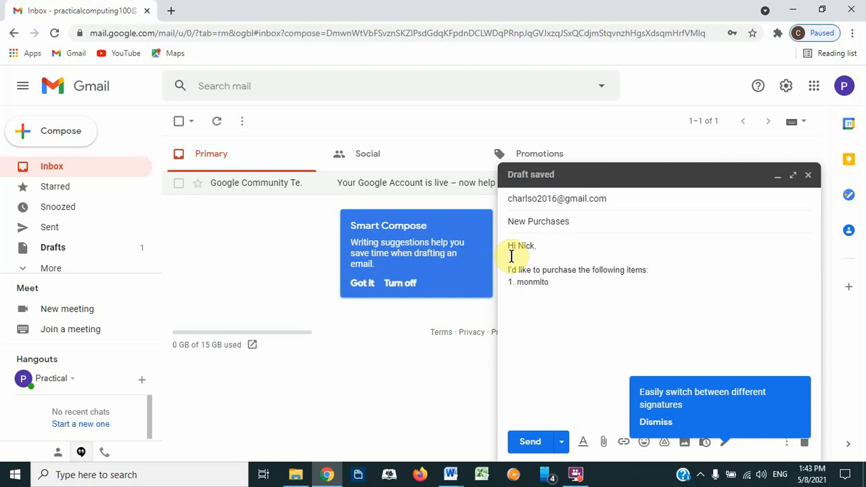
key(BackSpace)
key(BackSpace)
key(BackSpace)
key(BackSpace)
text(it)
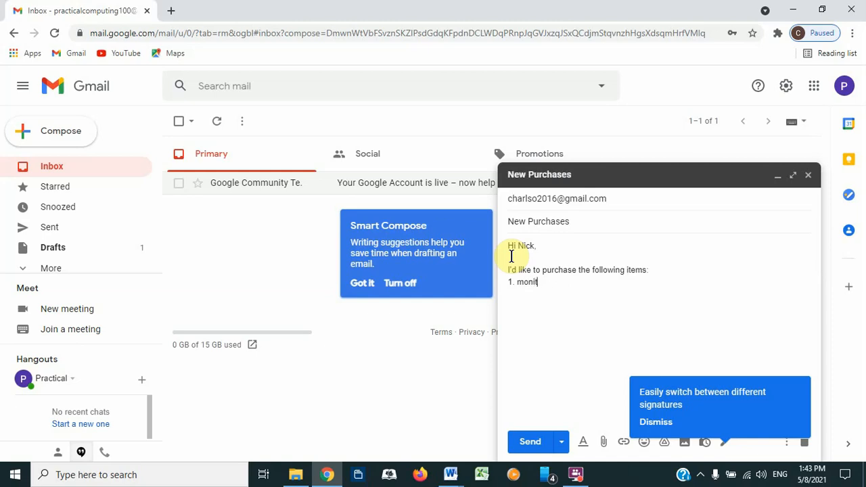
text(or = 4)
key(Return)
text(2. hdd)
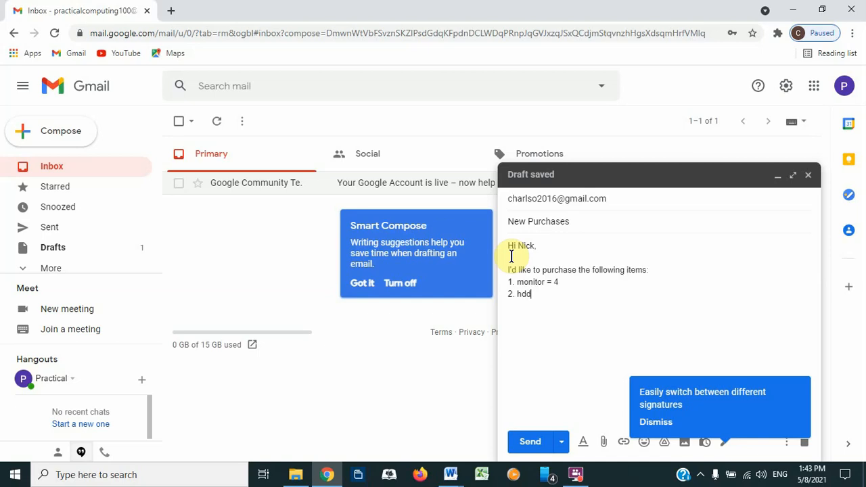
text( = 3   )
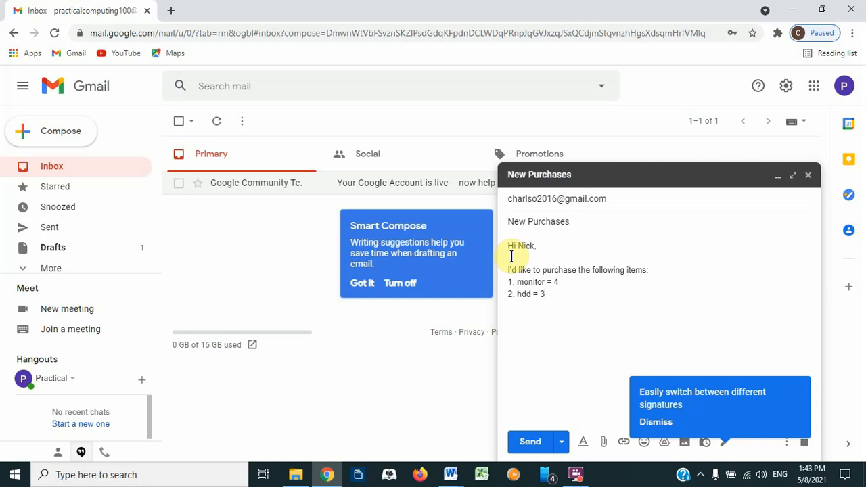
text(Regards, )
text(Ch)
text(arles)
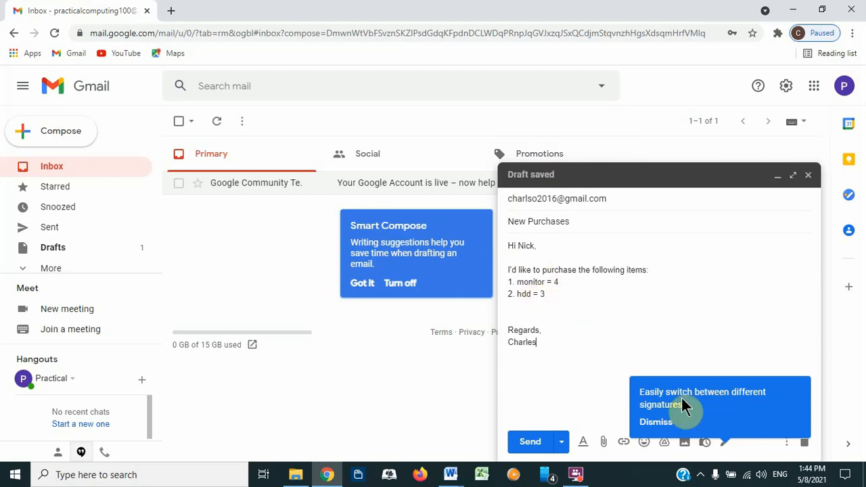
Dismiss the signatures tip below the finished message body
click(655, 424)
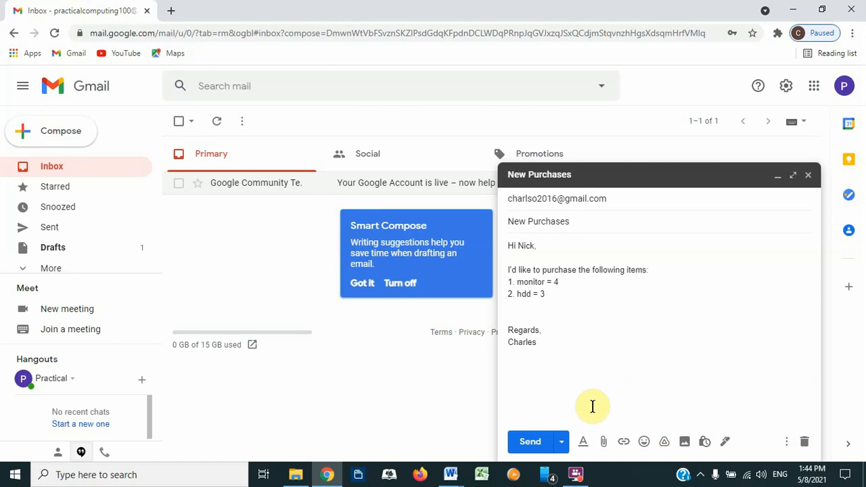
Attach task 1.docx from the Desktop to the New Purchases message
click(604, 443)
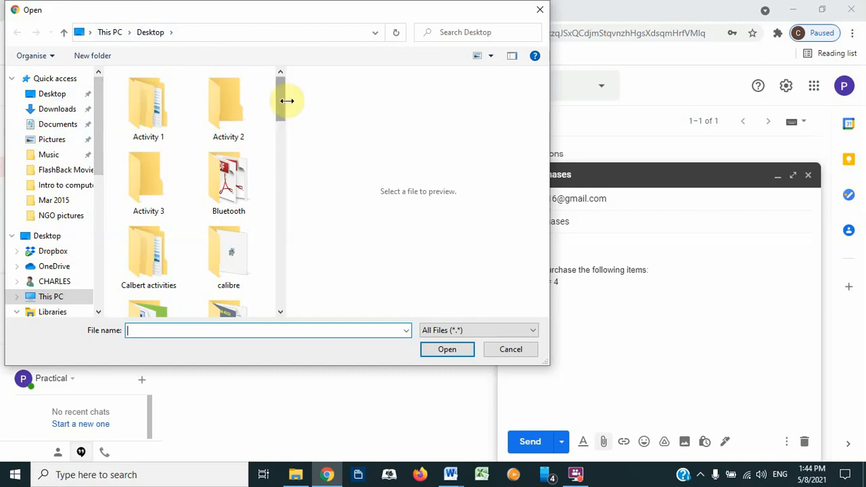
drag(280, 88, 293, 293)
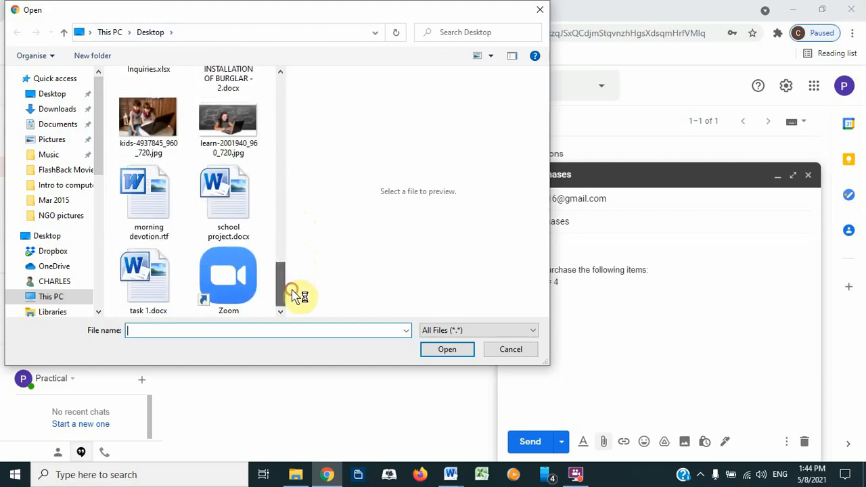
click(161, 268)
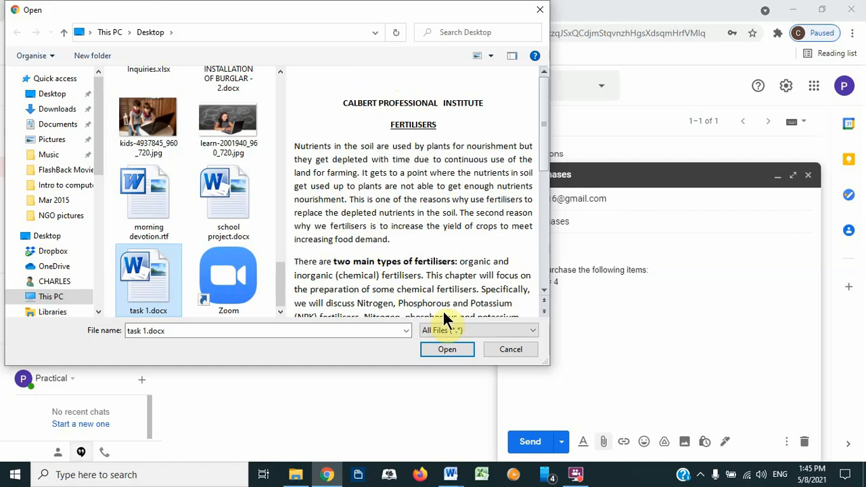
click(445, 347)
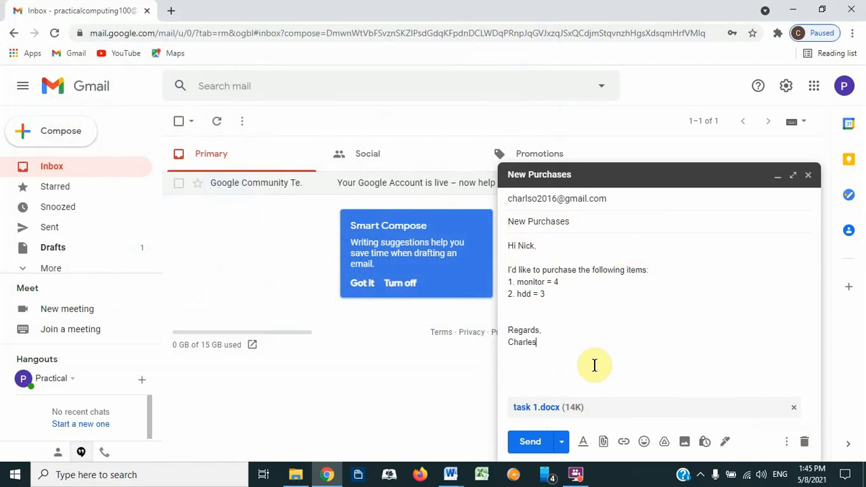
click(525, 443)
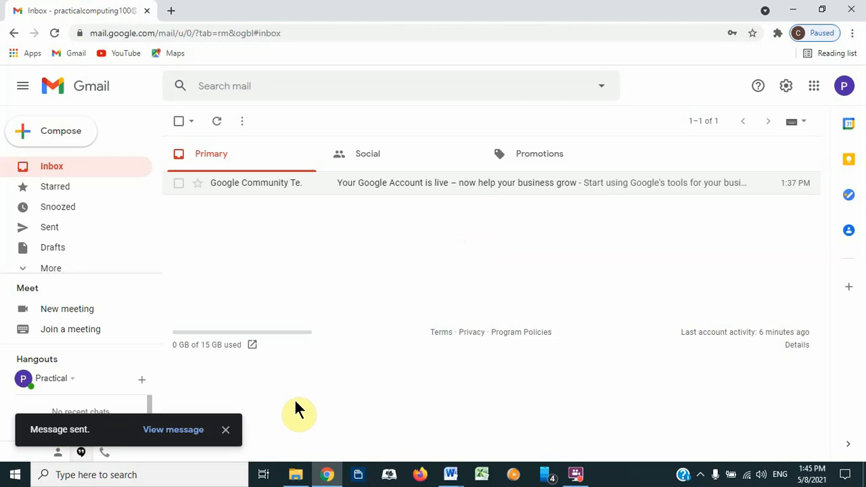
click(418, 477)
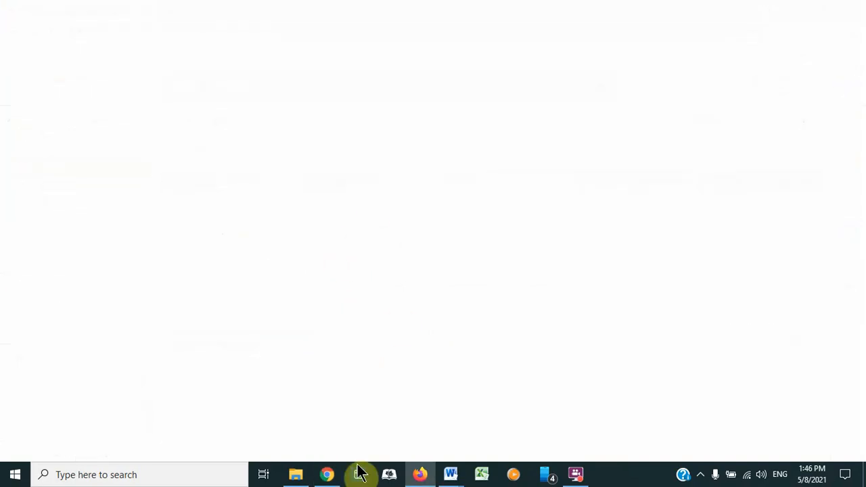
click(324, 476)
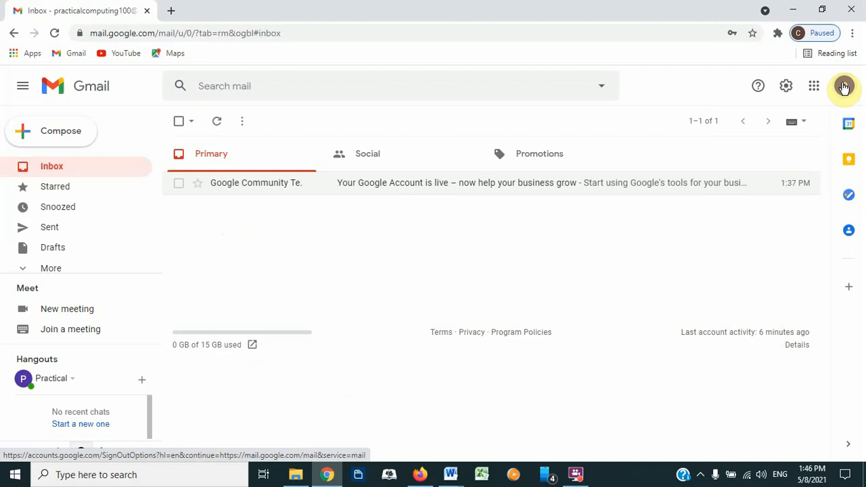
click(843, 87)
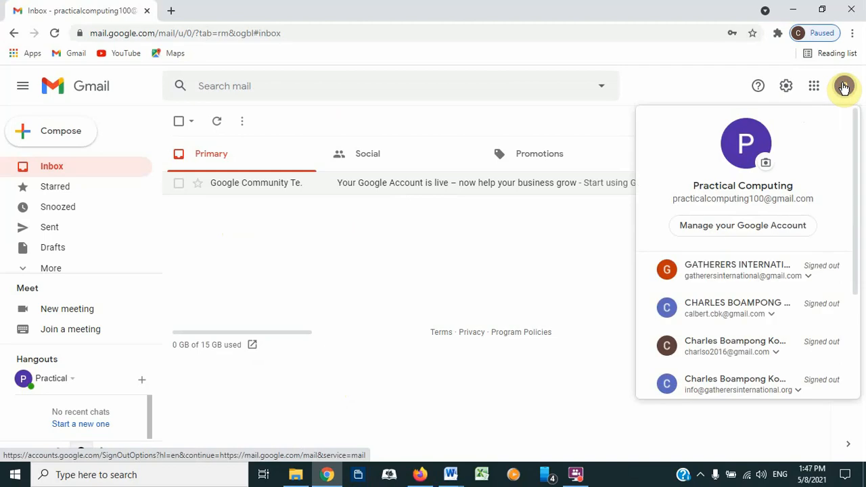
drag(855, 166, 861, 277)
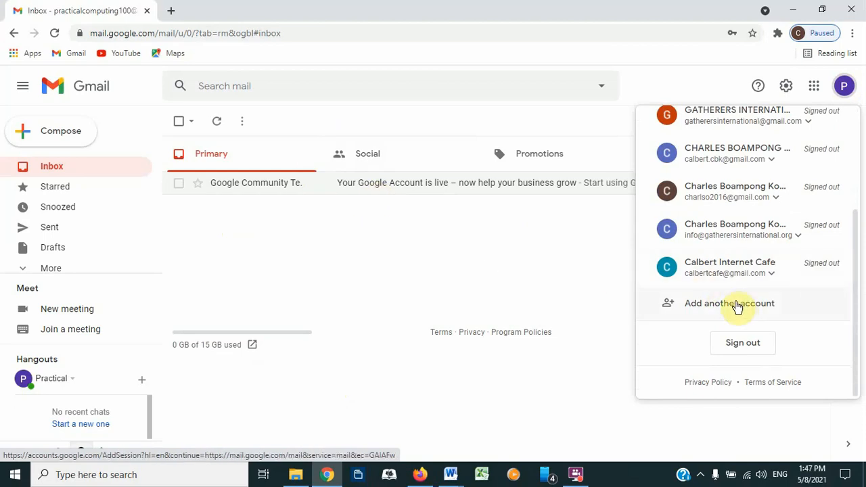
click(736, 305)
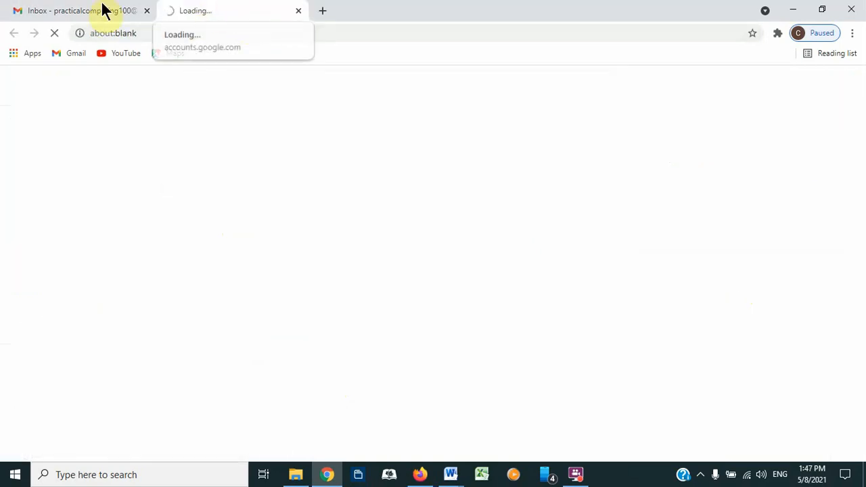
Switch between the sender's inbox and the sign-in tab, then launch Firefox from the taskbar
click(77, 12)
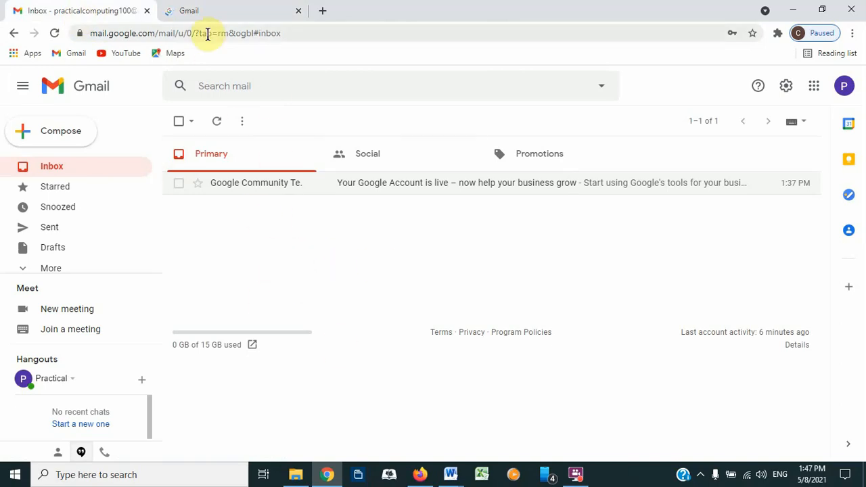
click(219, 10)
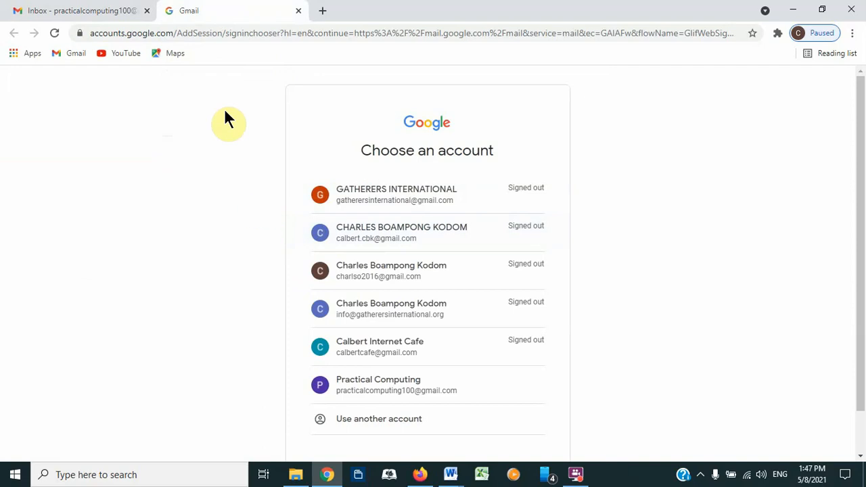
click(85, 10)
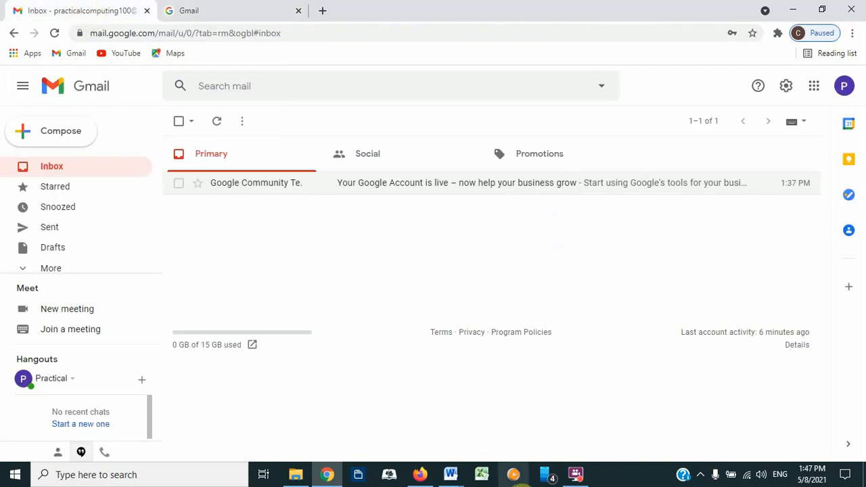
click(419, 476)
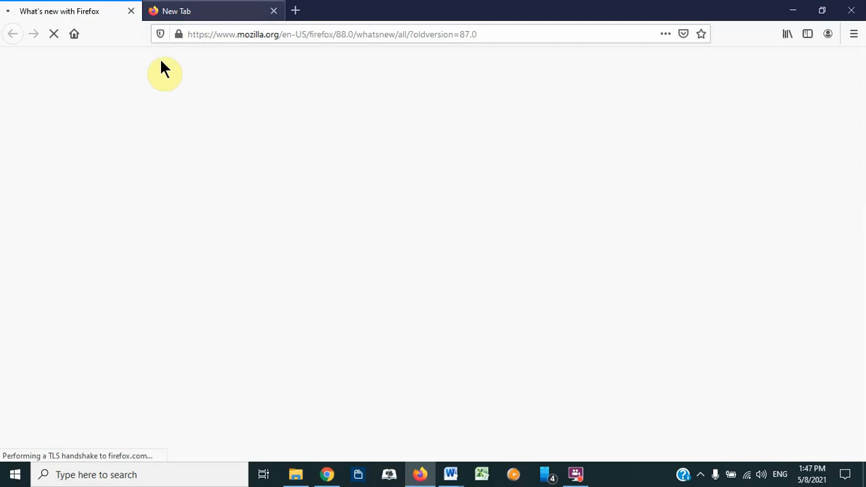
click(274, 12)
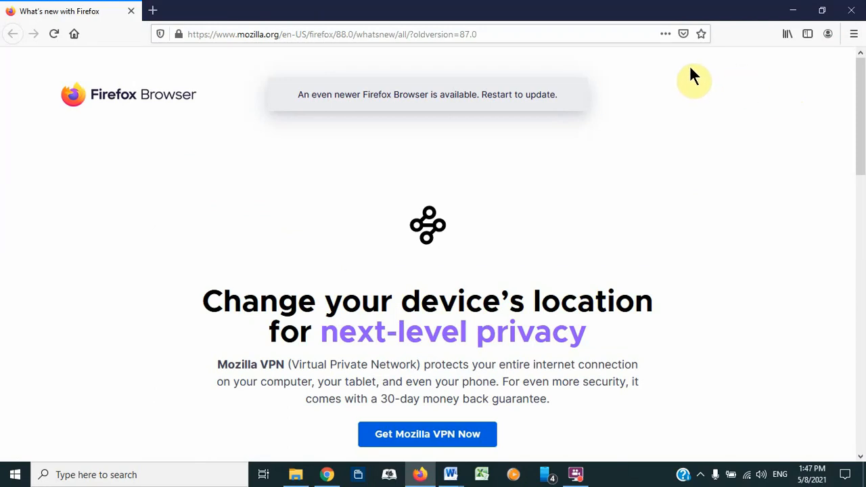
click(459, 31)
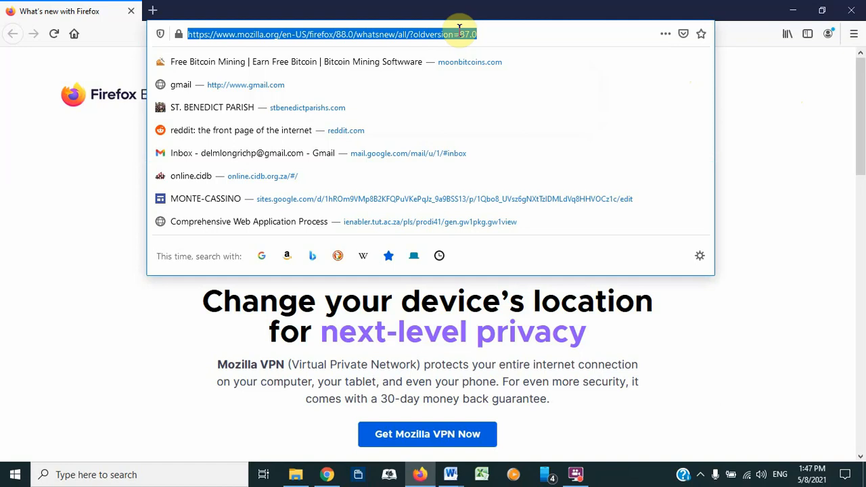
text(www.)
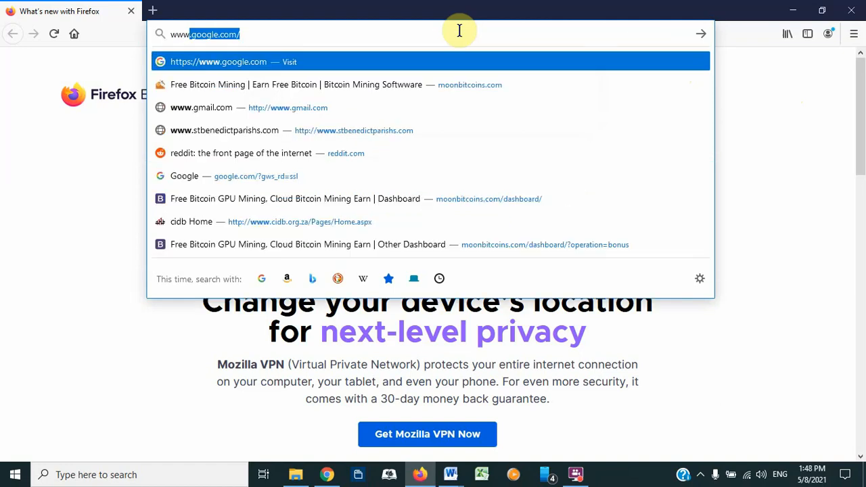
text(gmail.)
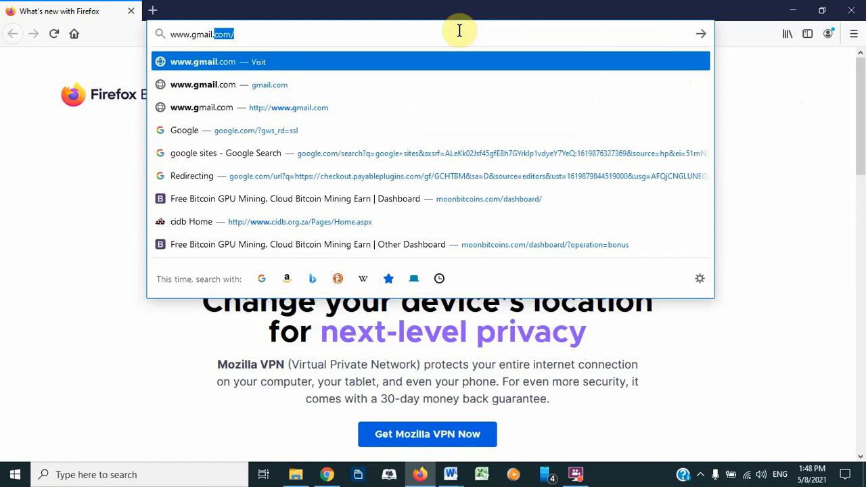
text(com)
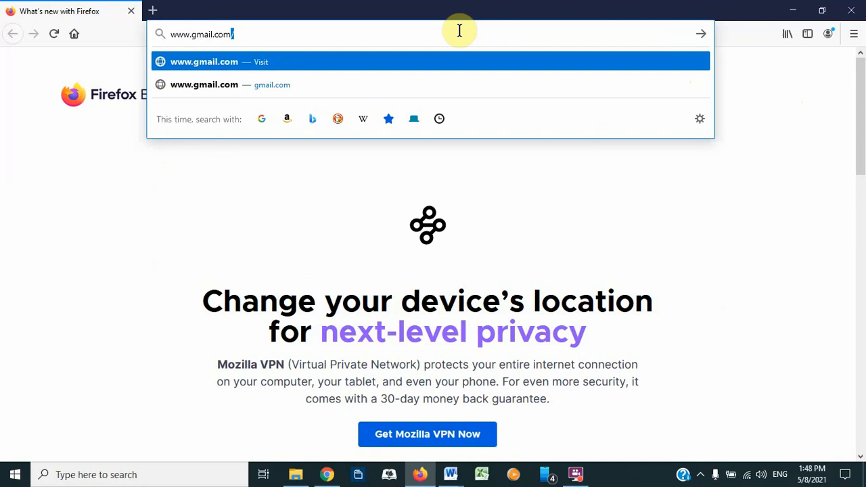
key(Return)
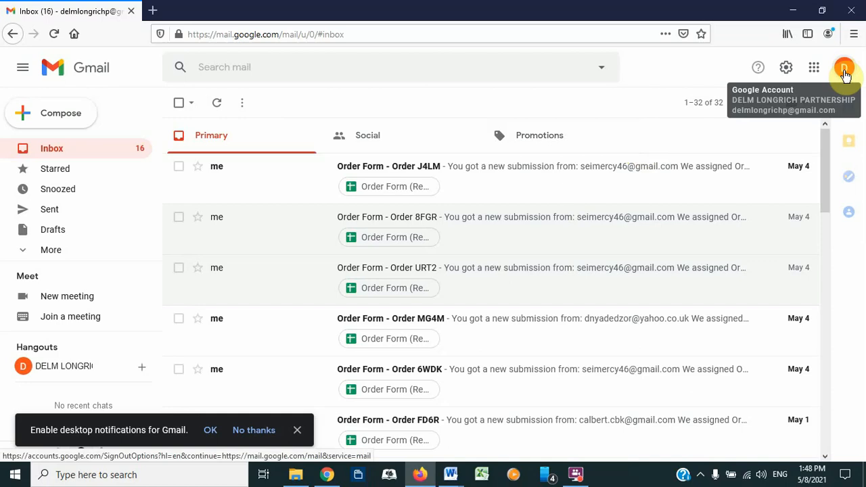
Sign out of the current Gmail account in Firefox and choose Use another account
click(844, 70)
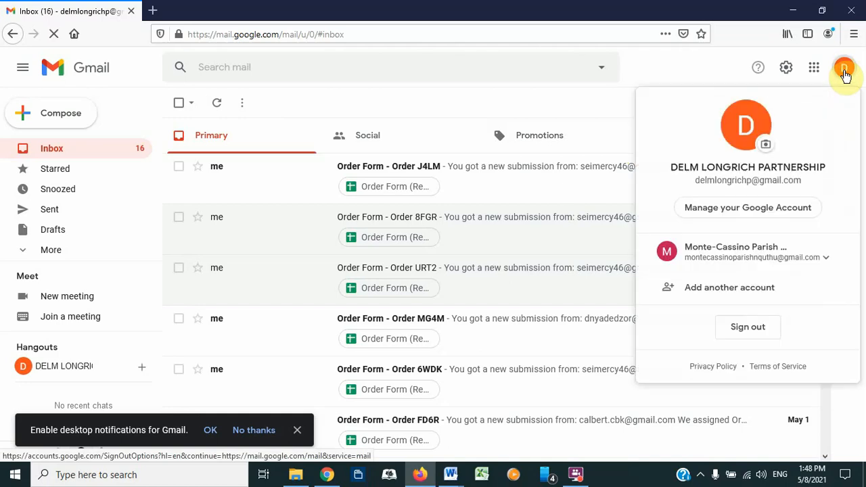
click(744, 329)
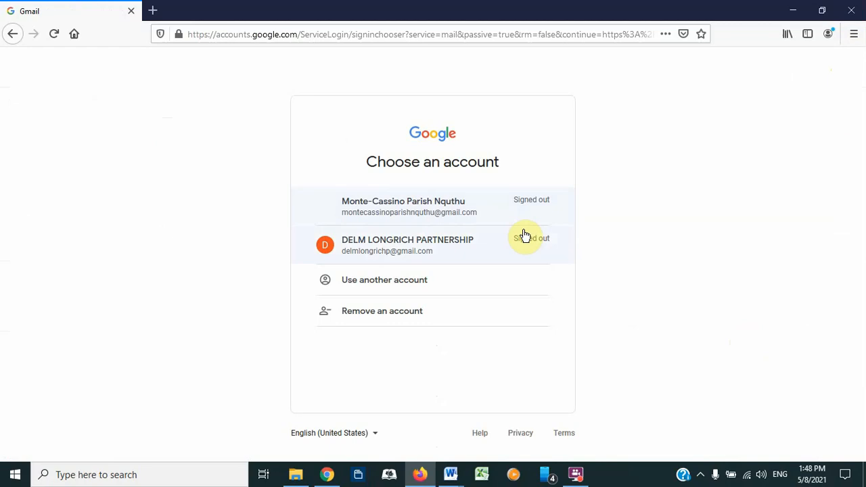
click(365, 285)
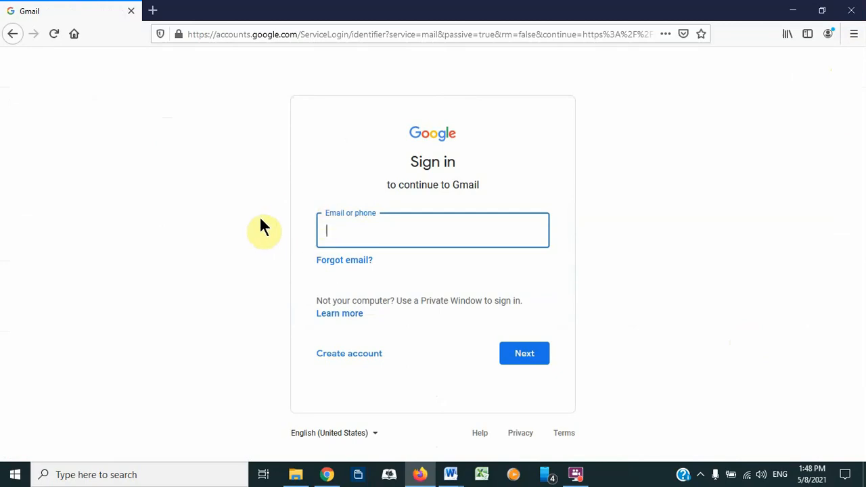
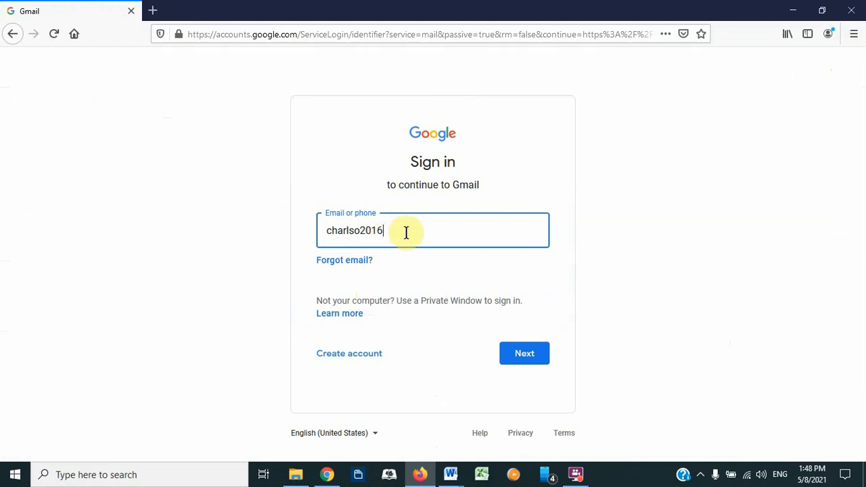
Sign in with the recipient's email address and password, declining Firefox's offer to save the login
click(526, 364)
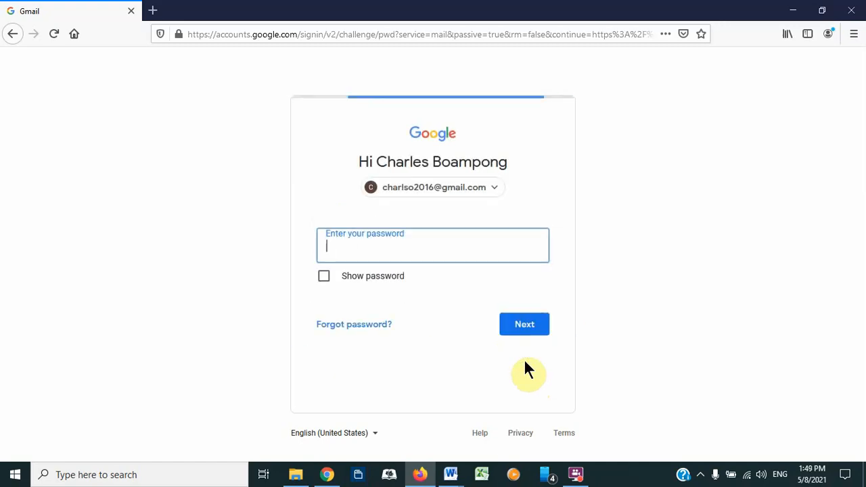
text(•)
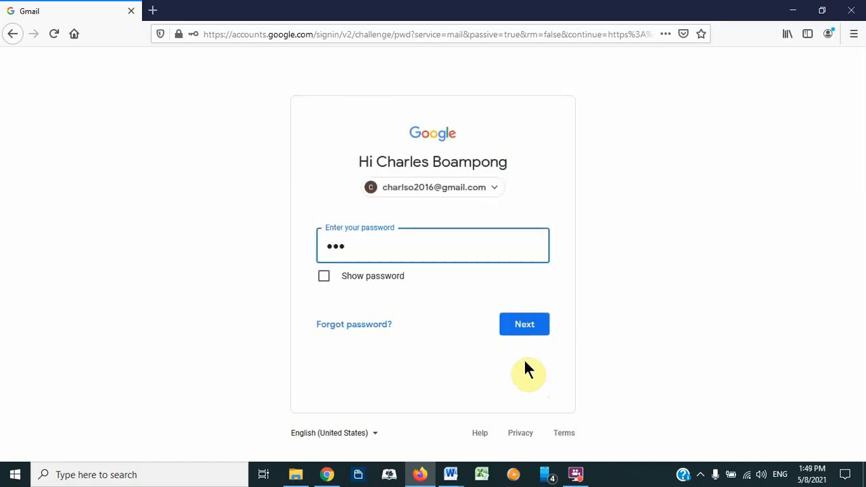
key(BackSpace)
text(•)
key(Return)
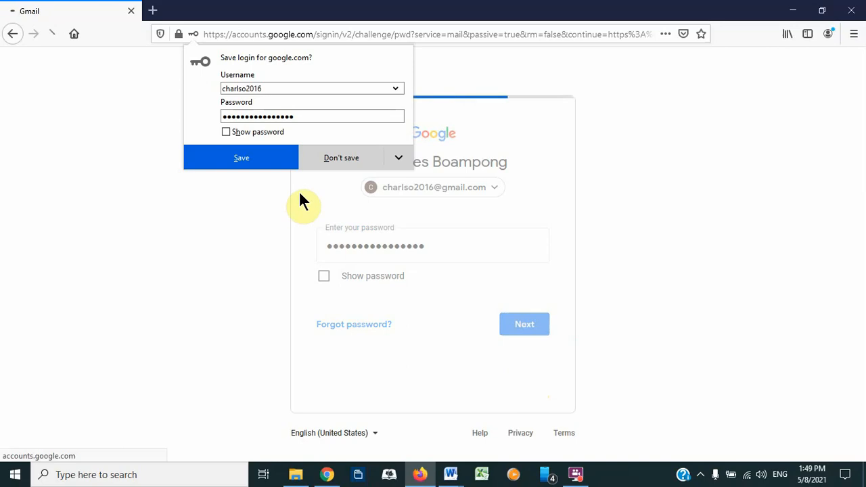
click(329, 157)
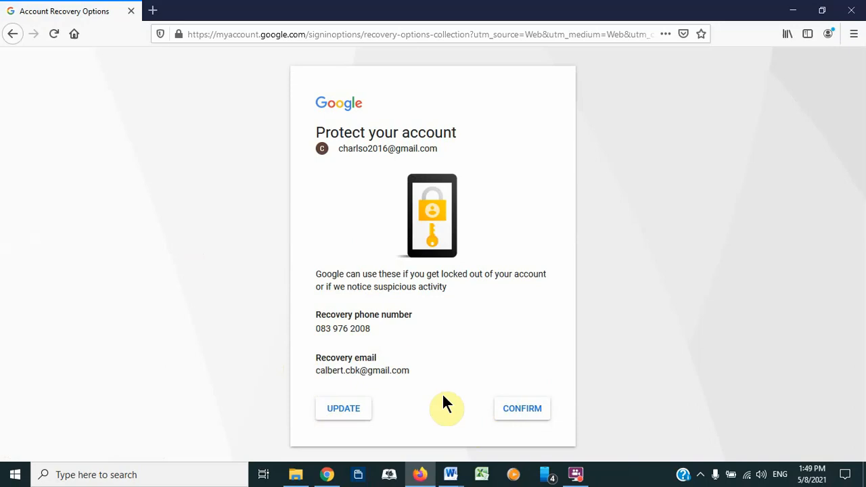
Confirm the recovery phone and email to reach the recipient's inbox with New Purchases
click(512, 413)
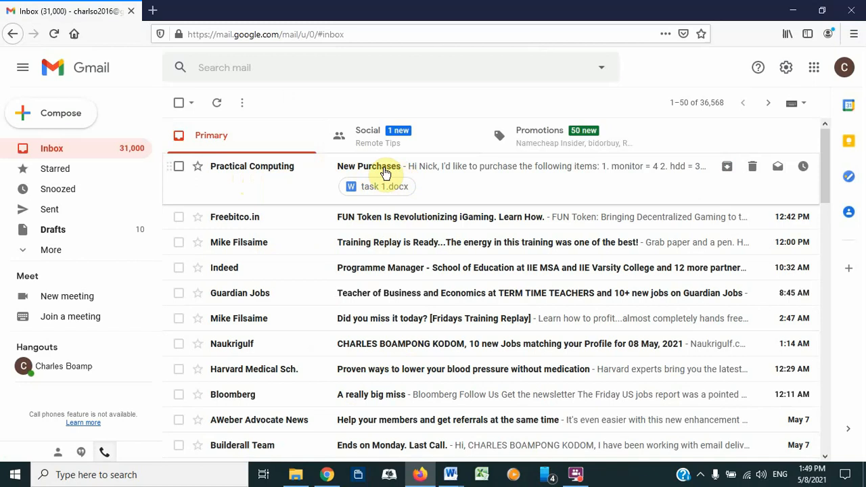
click(575, 474)
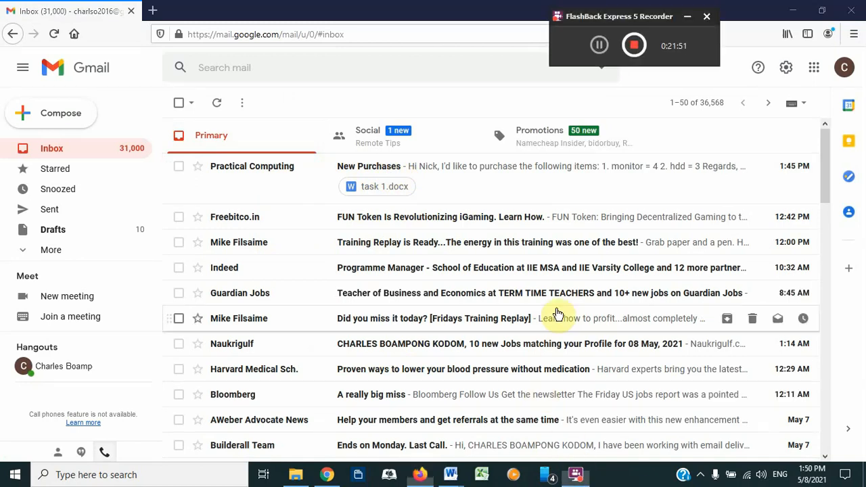
click(599, 46)
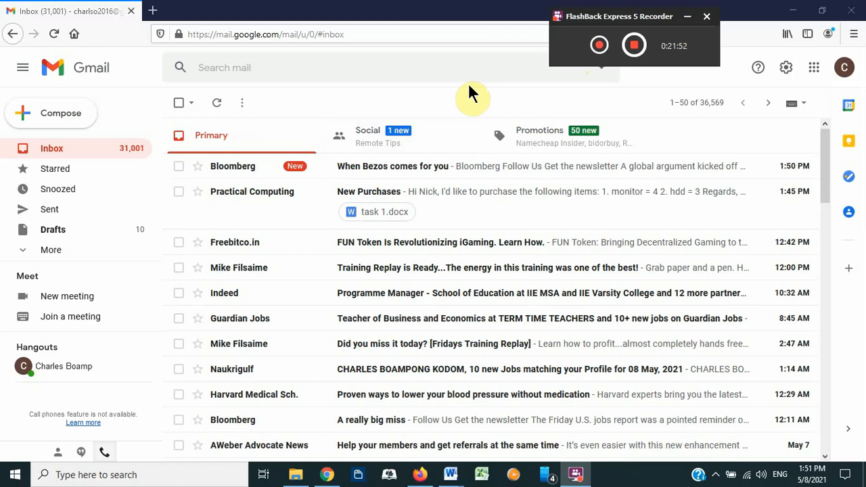
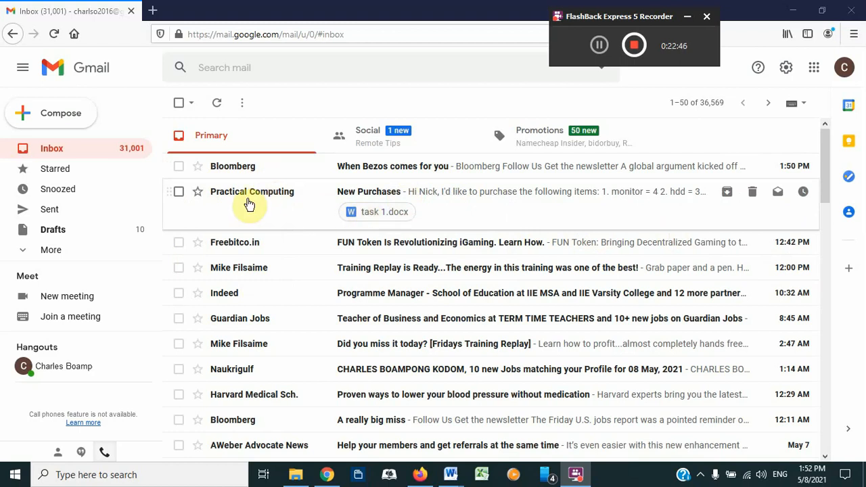
Open the New Purchases email from Practical Computing with the monitor and hdd order
mouse_move(252, 195)
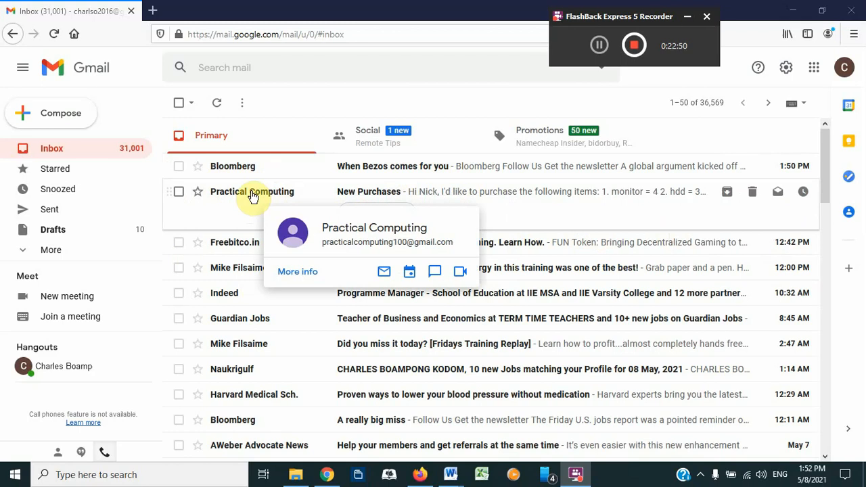
click(251, 193)
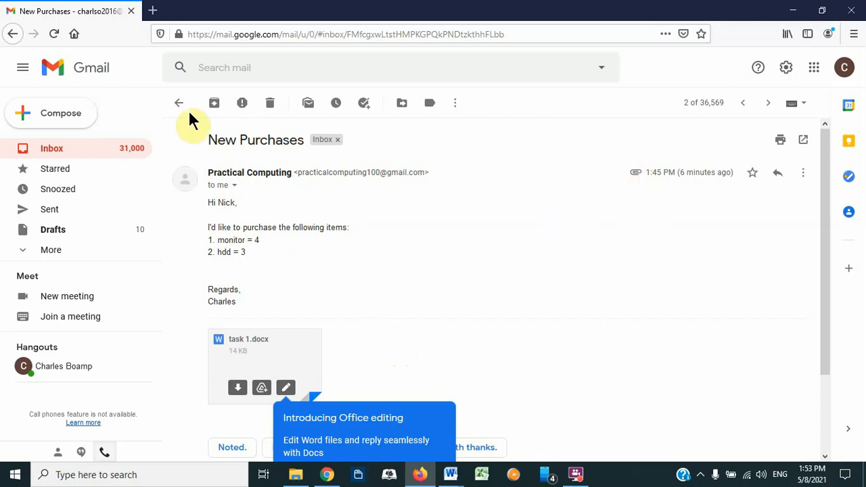
Reopen New Purchases from the Inbox and preview its task 1.docx Fertilisers attachment
click(63, 149)
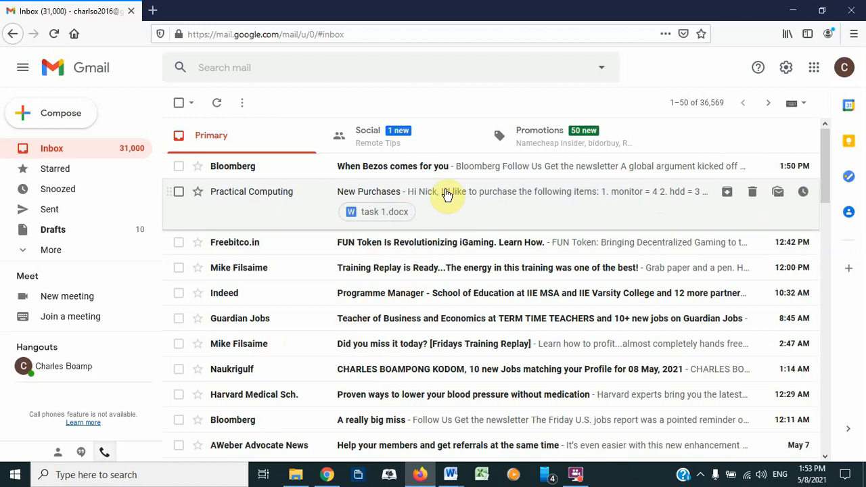
click(446, 193)
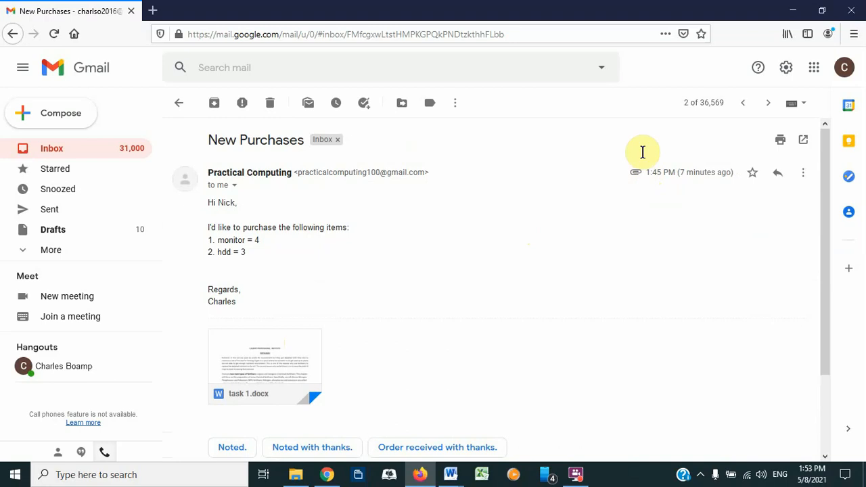
mouse_move(261, 359)
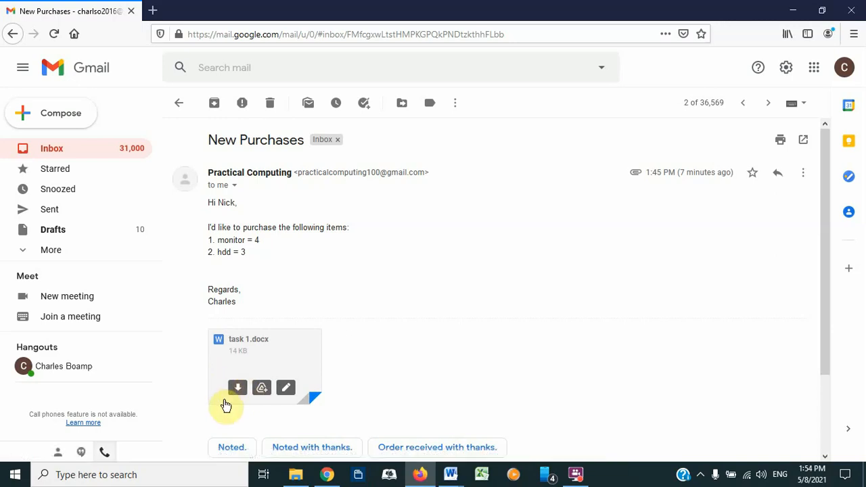
click(276, 362)
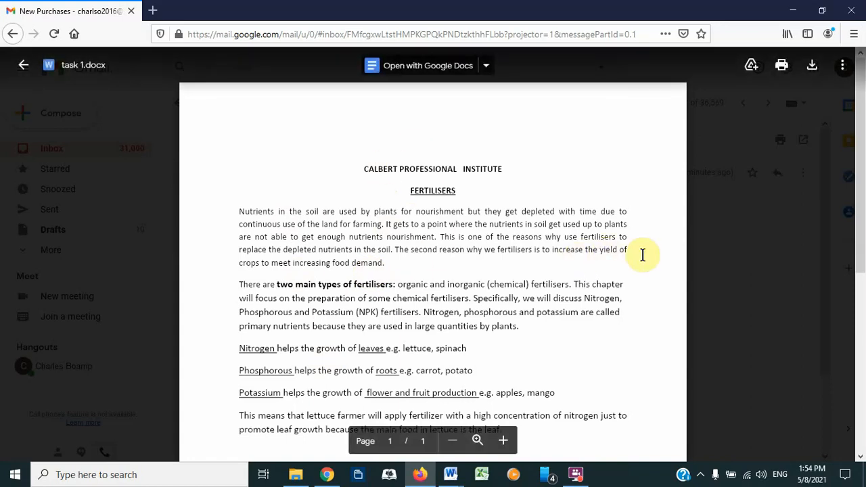
Download task 1.docx from the preview, choosing Save File in Firefox's download dialog
drag(857, 190, 861, 342)
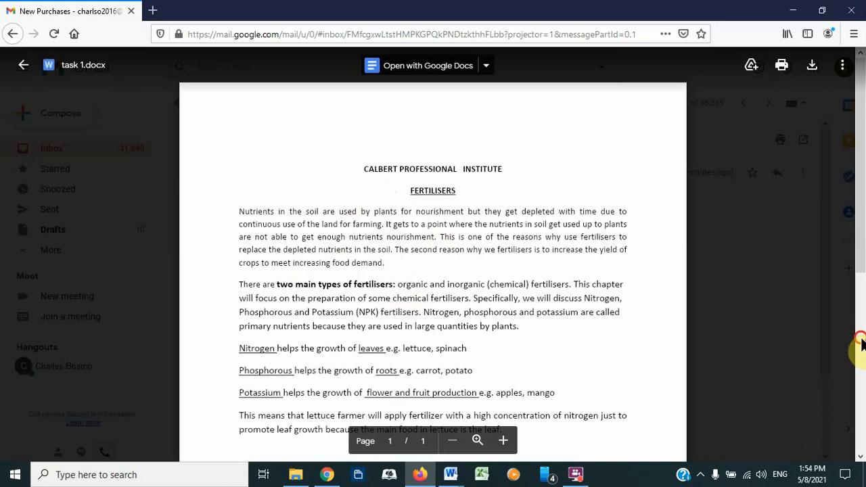
click(861, 345)
drag(861, 336, 862, 102)
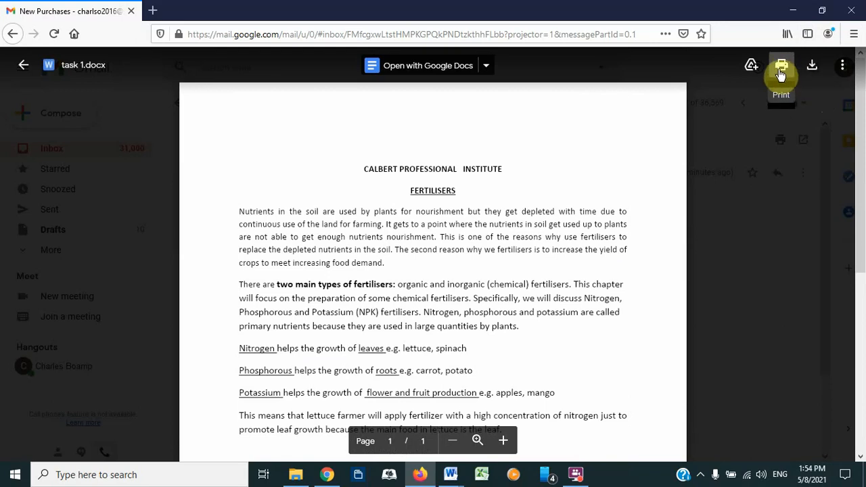
click(813, 70)
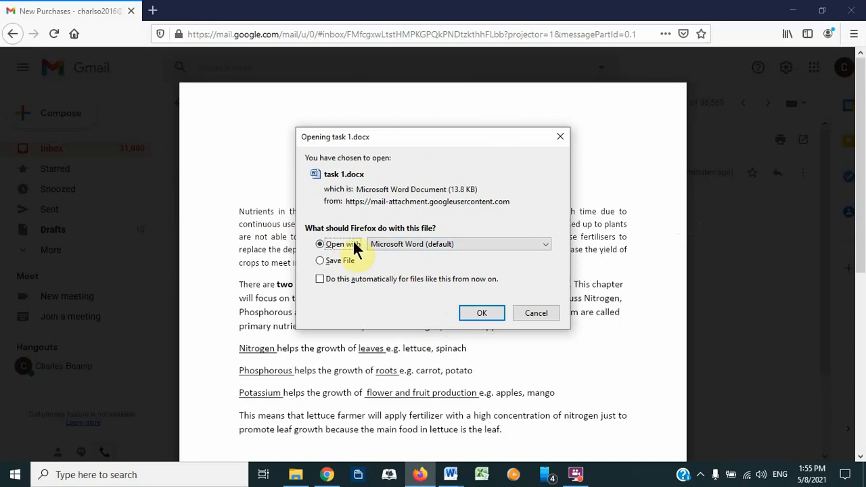
click(319, 261)
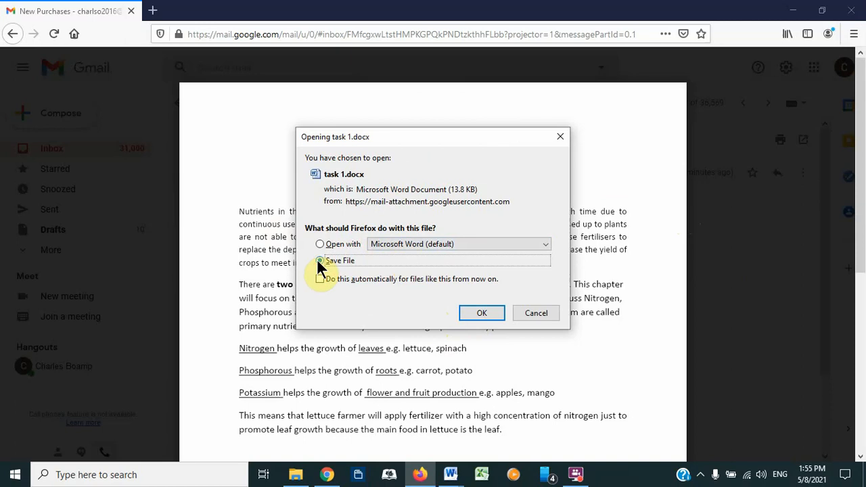
click(481, 313)
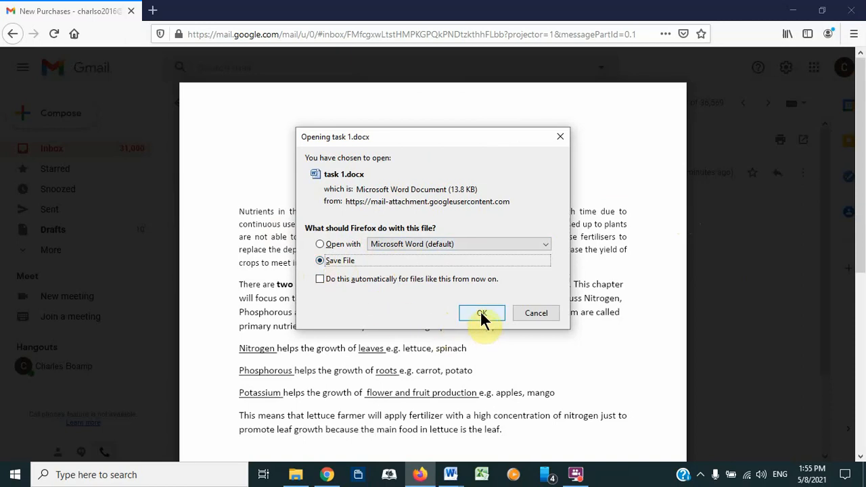
click(481, 313)
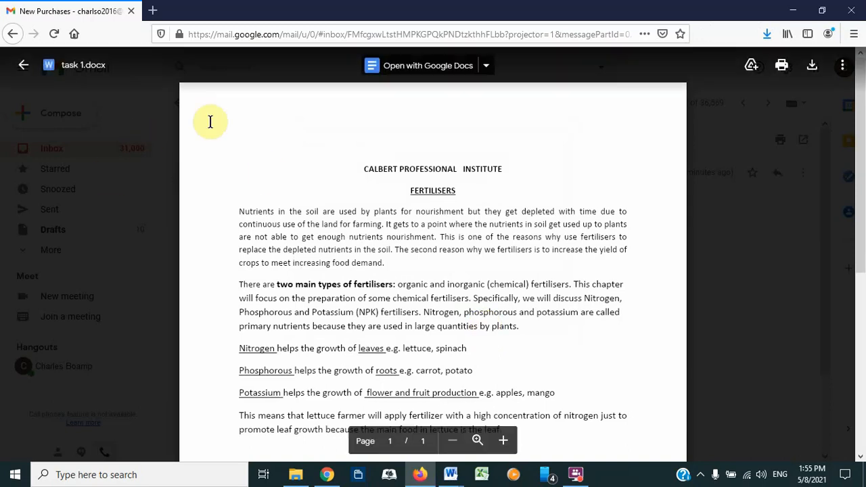
Close the attachment preview and scroll down to the email's quick-reply suggestions
click(22, 70)
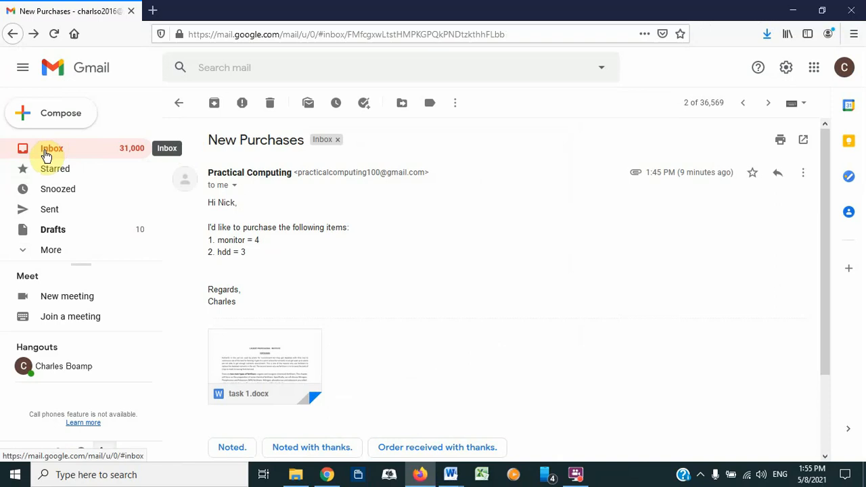
drag(827, 271, 834, 329)
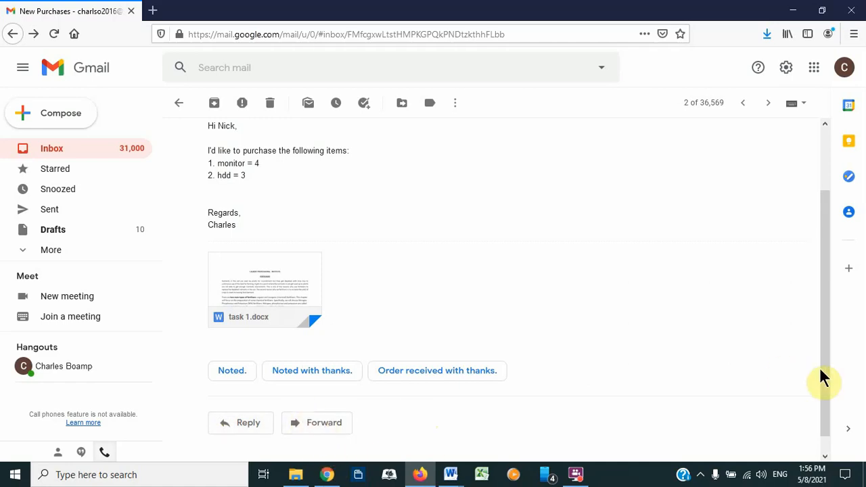
drag(822, 377, 815, 313)
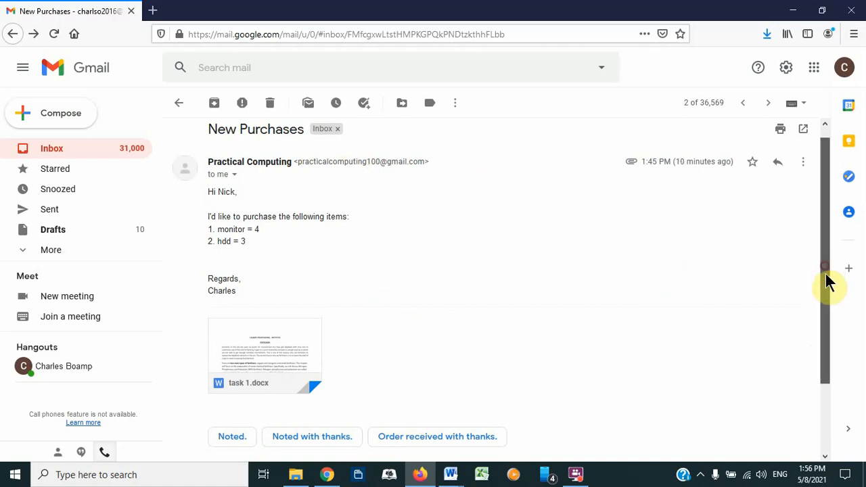
drag(826, 282, 833, 336)
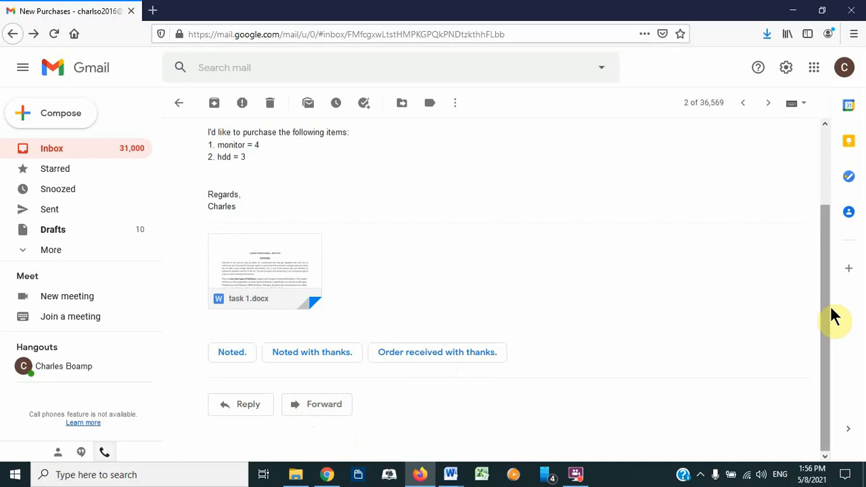
mouse_move(825, 308)
mouse_down()
mouse_move(822, 228)
mouse_move(831, 315)
mouse_up()
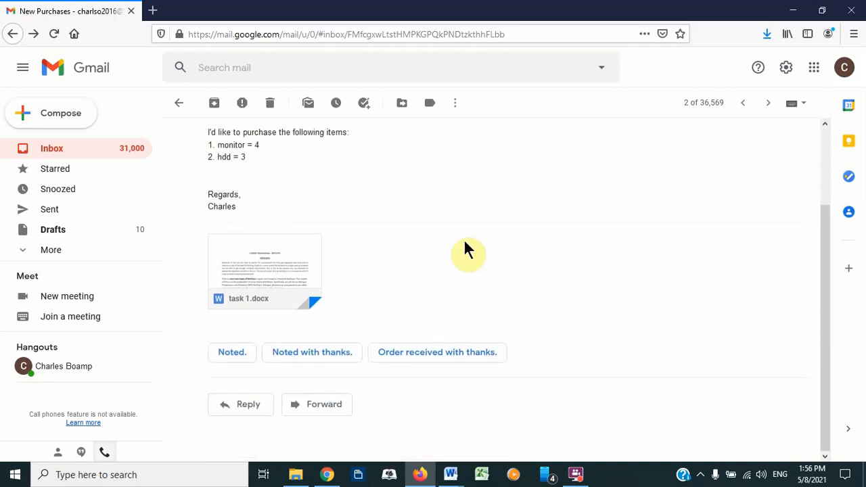
Reply to the order email with 'Thank for the email' and send it
click(233, 410)
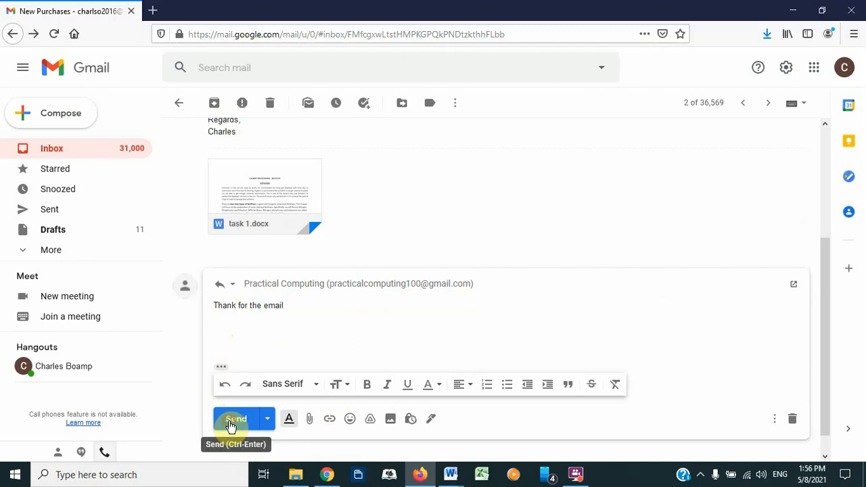
click(230, 421)
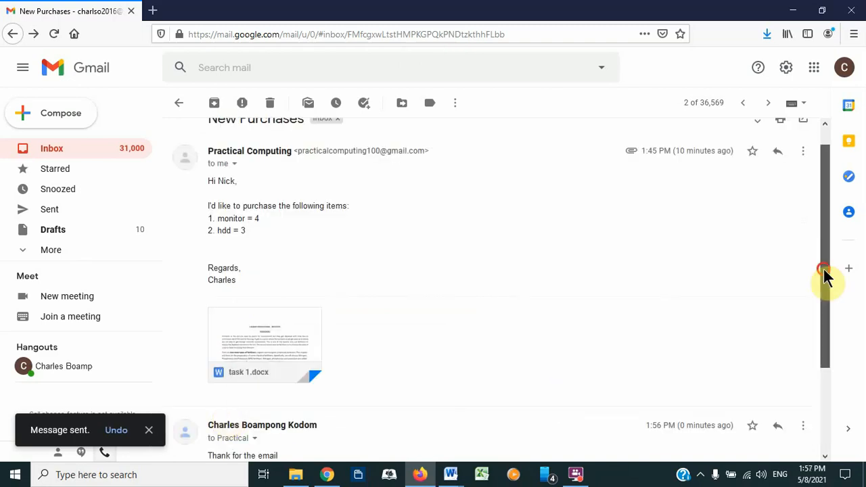
drag(823, 269, 827, 381)
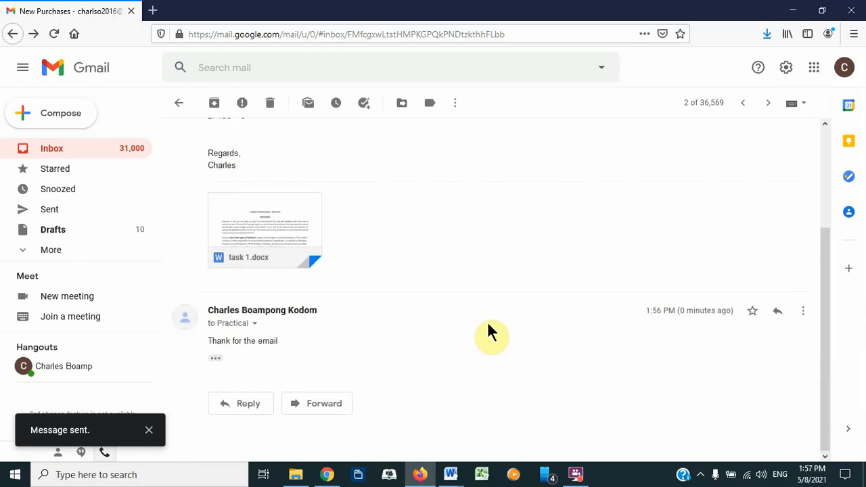
click(313, 406)
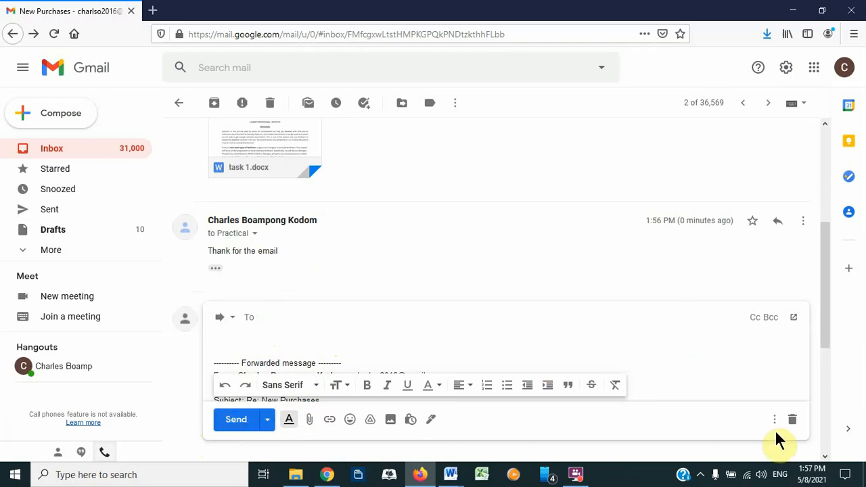
click(792, 420)
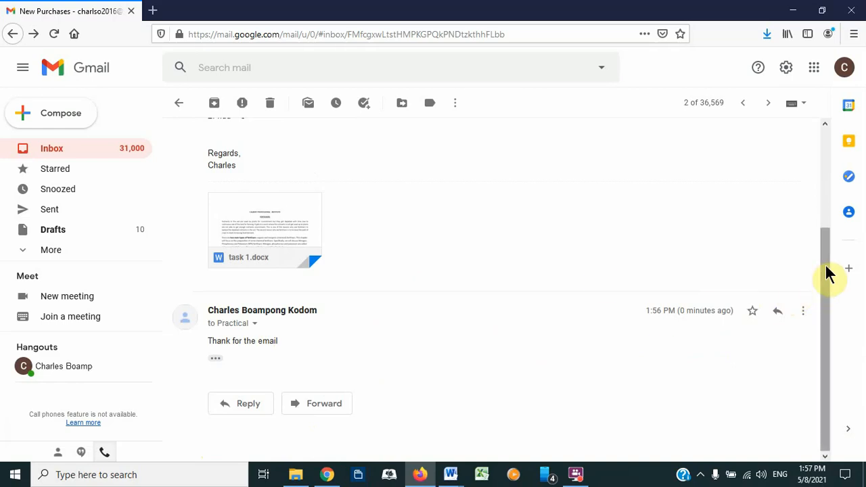
drag(826, 242, 822, 160)
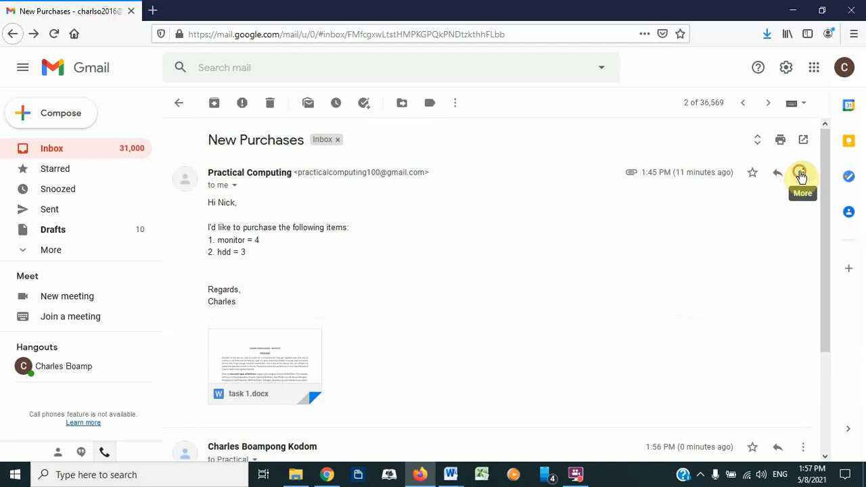
Open the order email's extra actions list twice, dismissing it without choosing anything
click(801, 175)
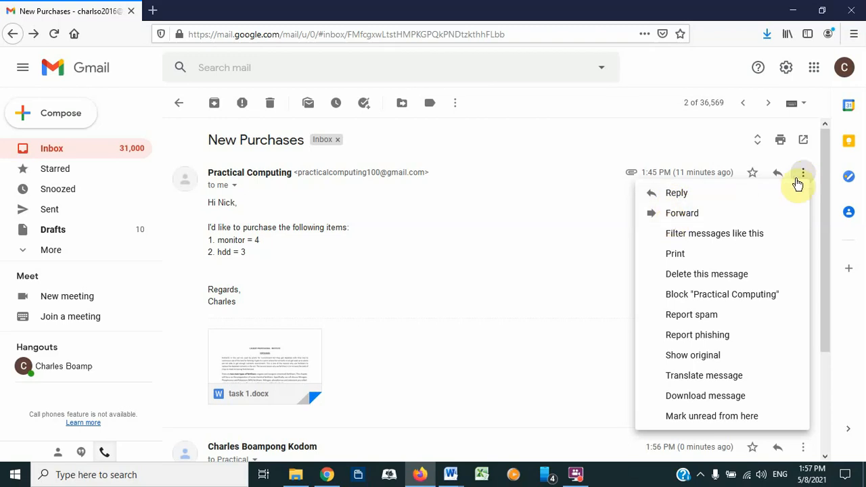
click(562, 216)
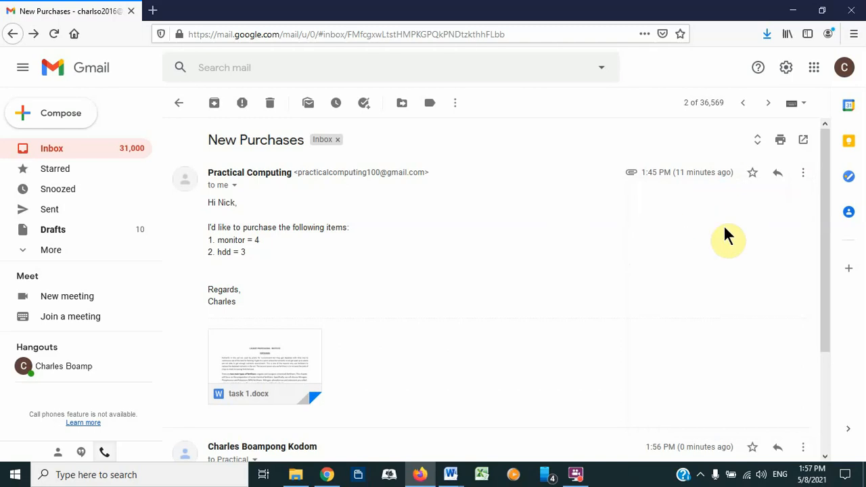
click(803, 178)
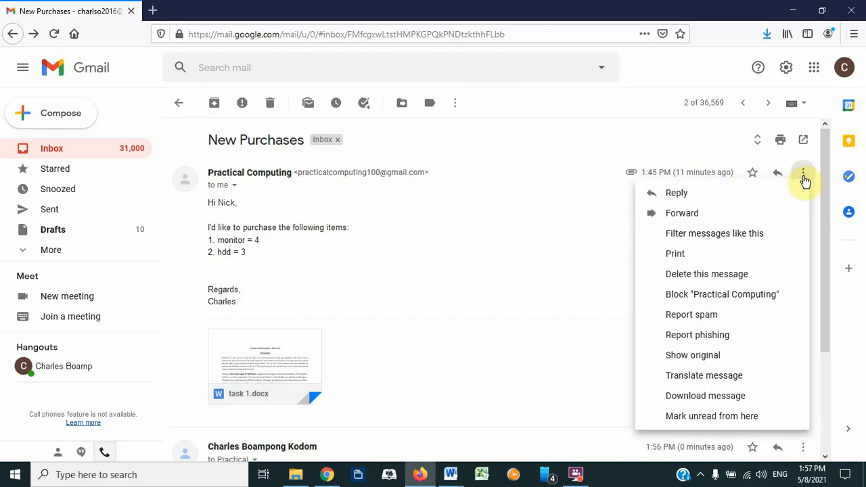
click(804, 179)
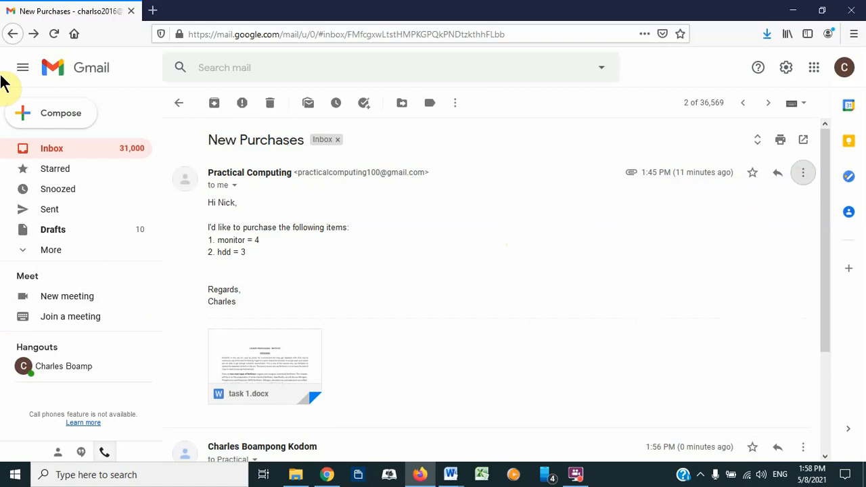
Return to the inbox and page back to older messages 101–150 of 36,569
click(46, 148)
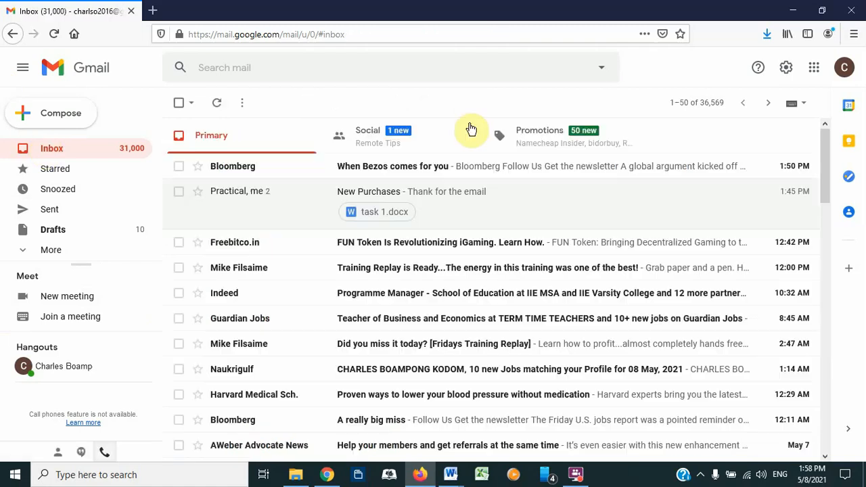
drag(823, 159, 827, 188)
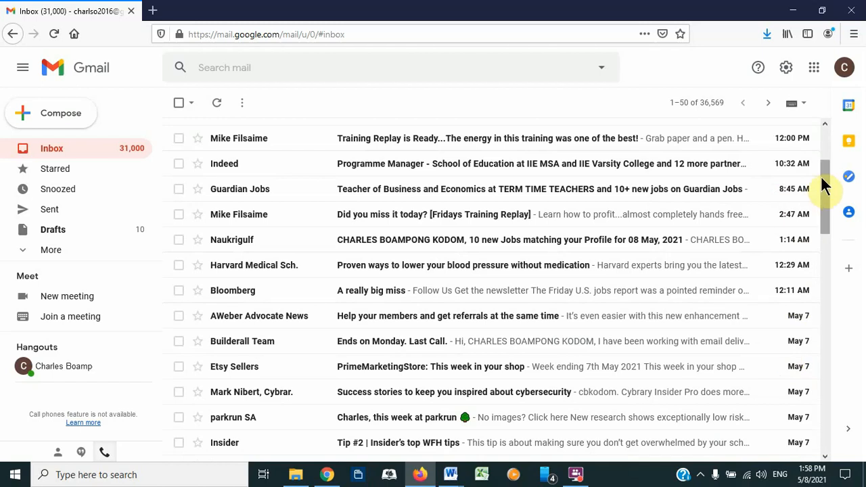
drag(824, 175, 825, 404)
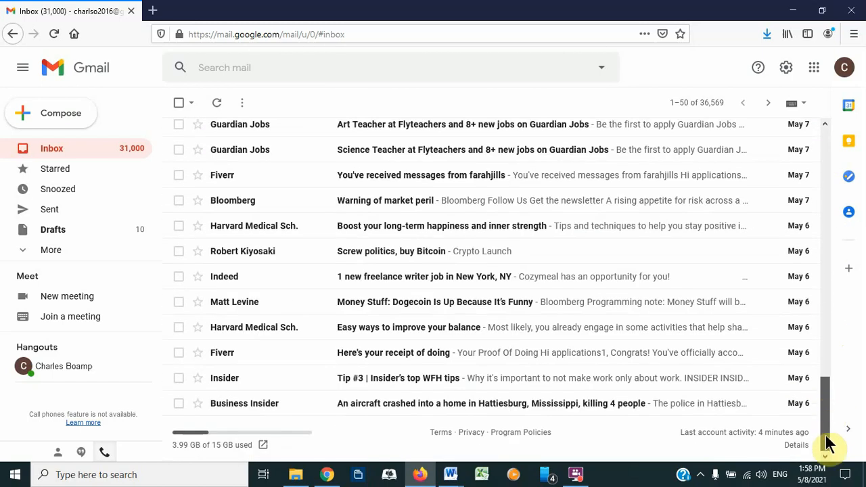
click(768, 107)
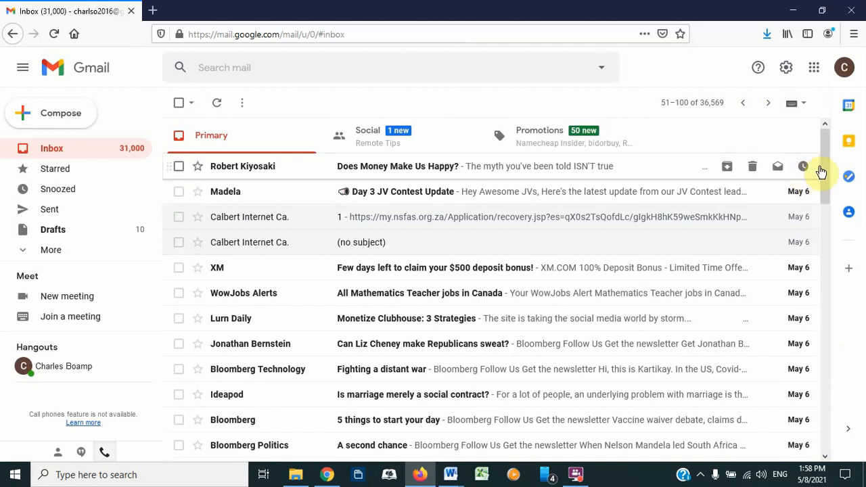
drag(829, 163, 834, 106)
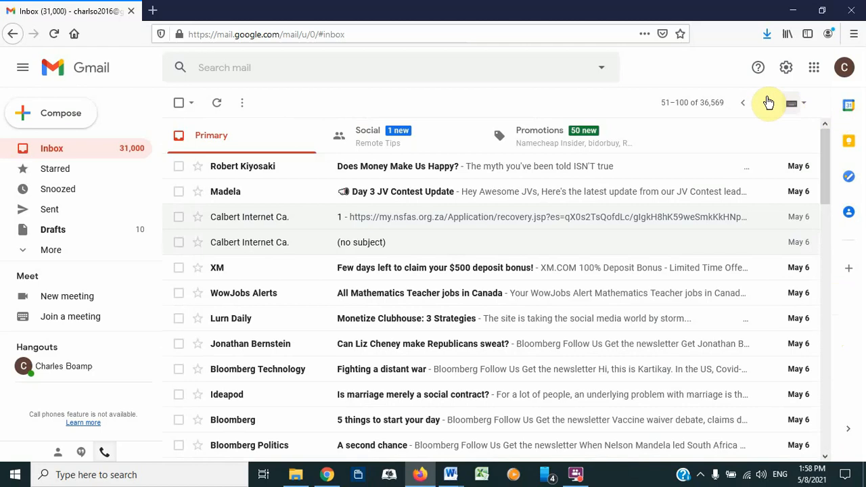
click(766, 102)
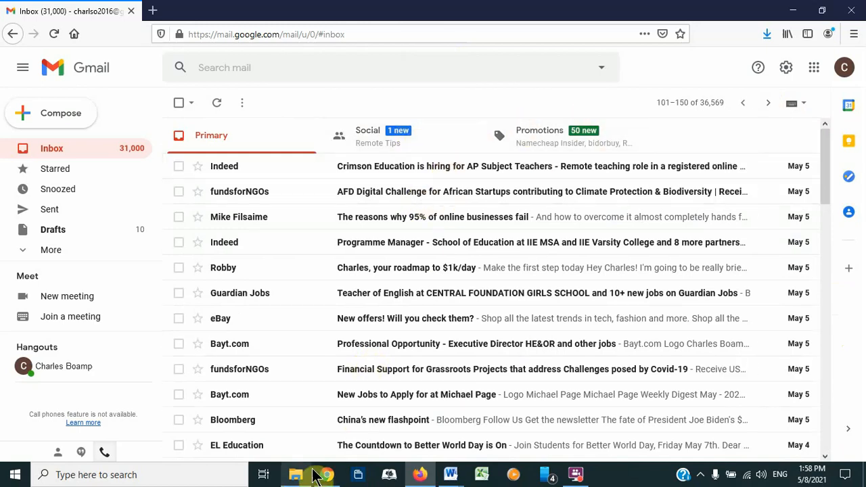
Bring the sender's Gmail window in Chrome to the front
mouse_move(326, 475)
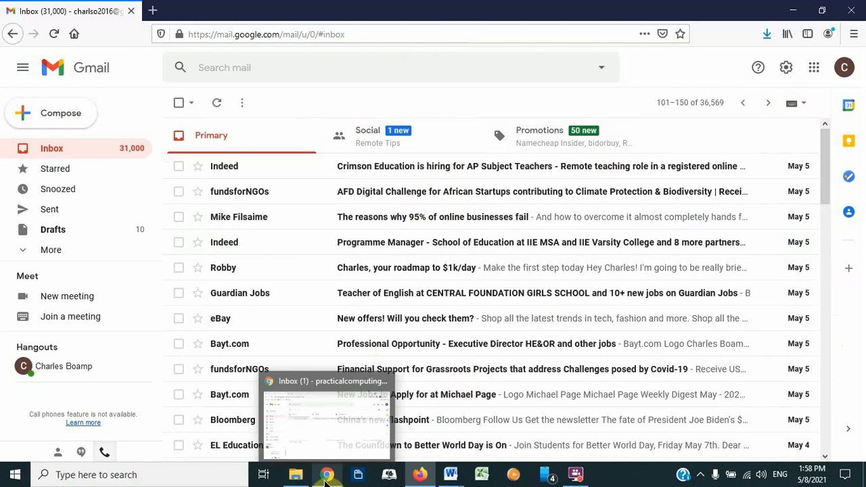
click(326, 475)
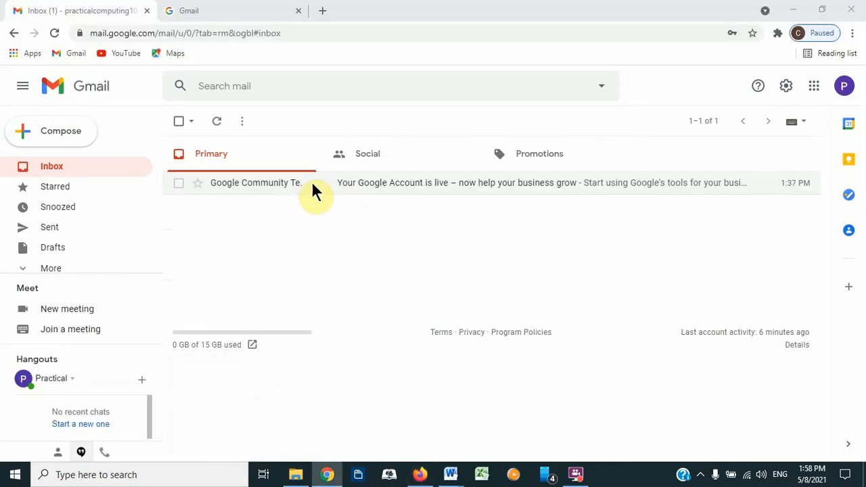
click(326, 467)
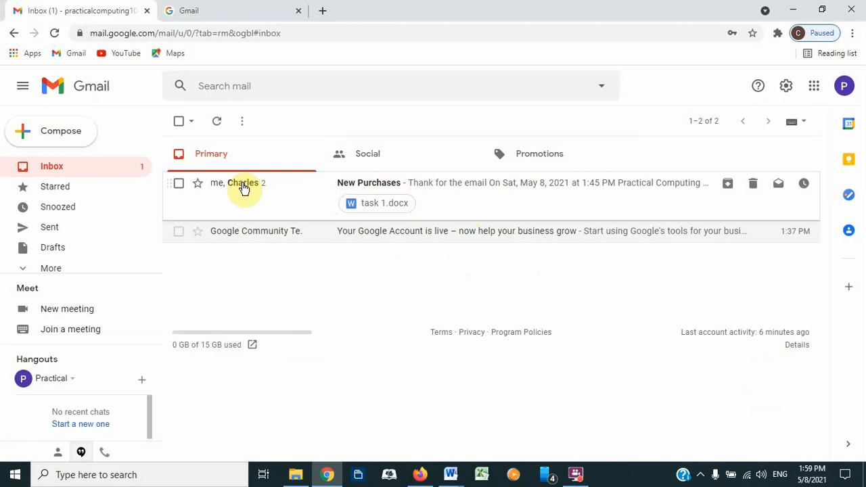
Open the two-message New Purchases conversation to see the reply 'Thank for the email'
click(414, 195)
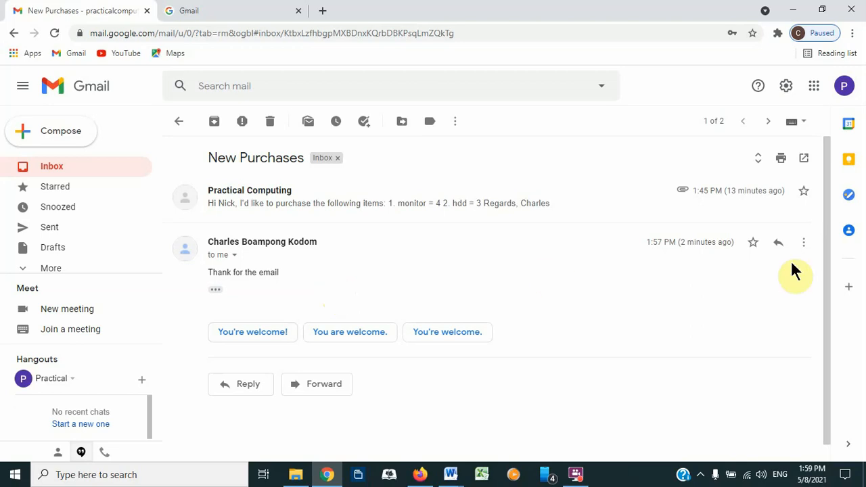
drag(824, 244, 825, 212)
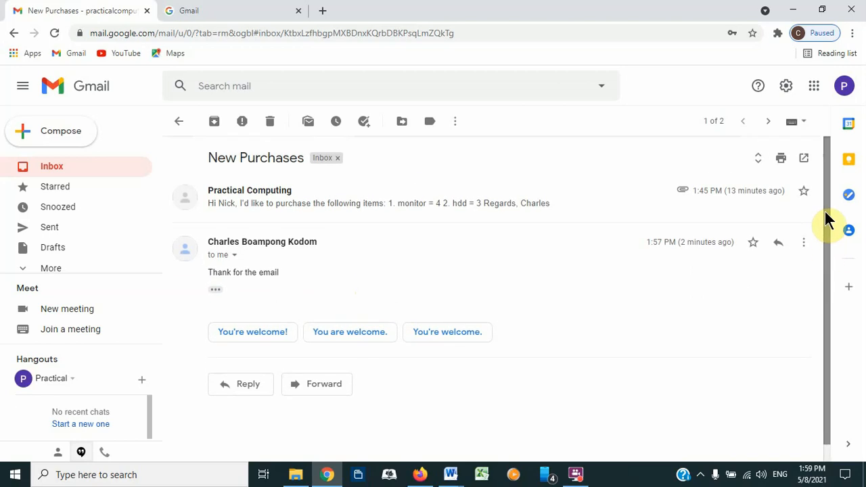
drag(824, 211, 825, 211)
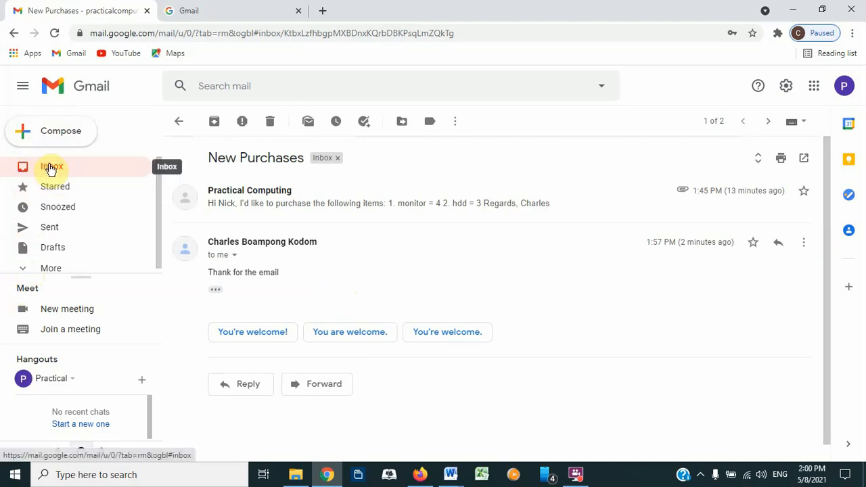
Open the New Purchases conversation from the Sent mail folder
click(46, 233)
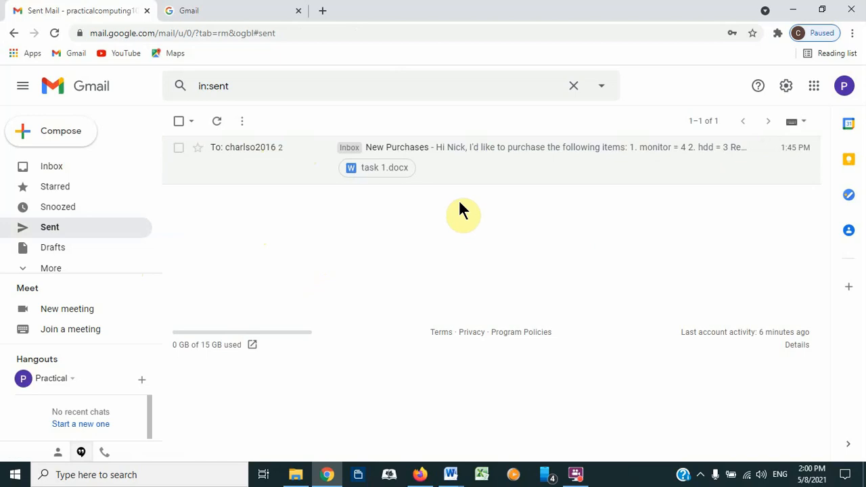
click(465, 155)
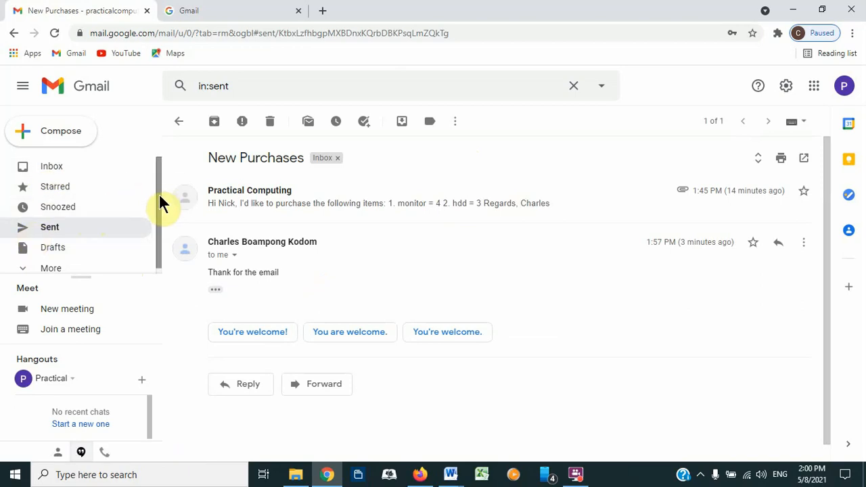
Expand the sidebar with More to show all labels, then return to the Sent mail list
drag(159, 197, 160, 249)
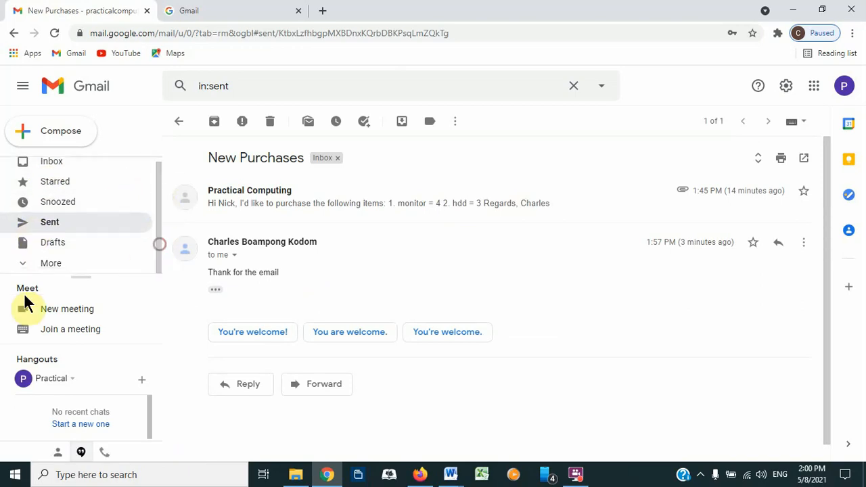
click(25, 268)
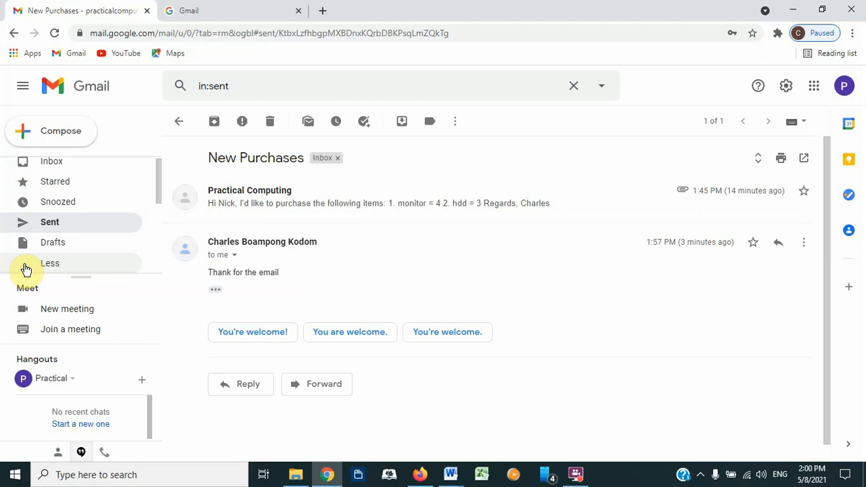
drag(160, 195, 158, 166)
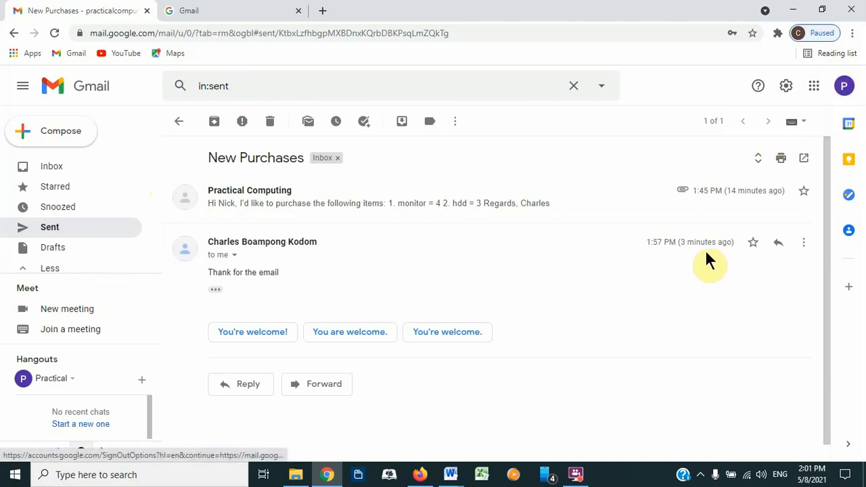
click(178, 129)
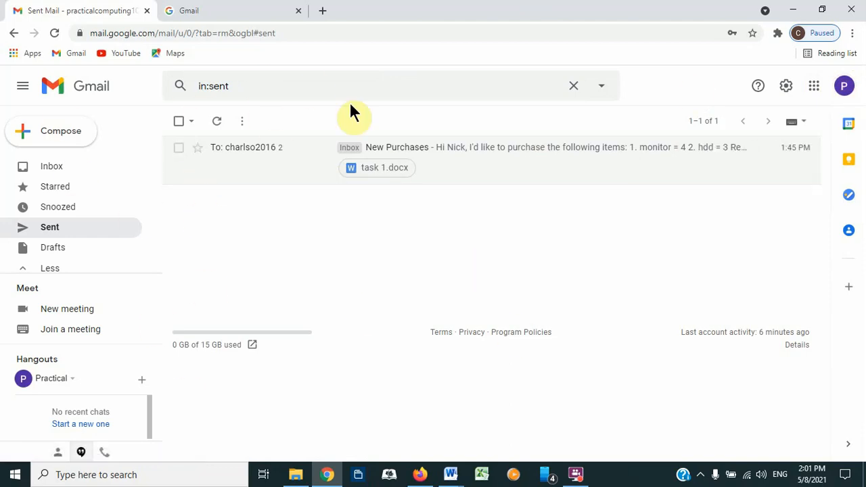
From the Sent mail tab, launch Google Contacts through the Google apps grid
click(238, 9)
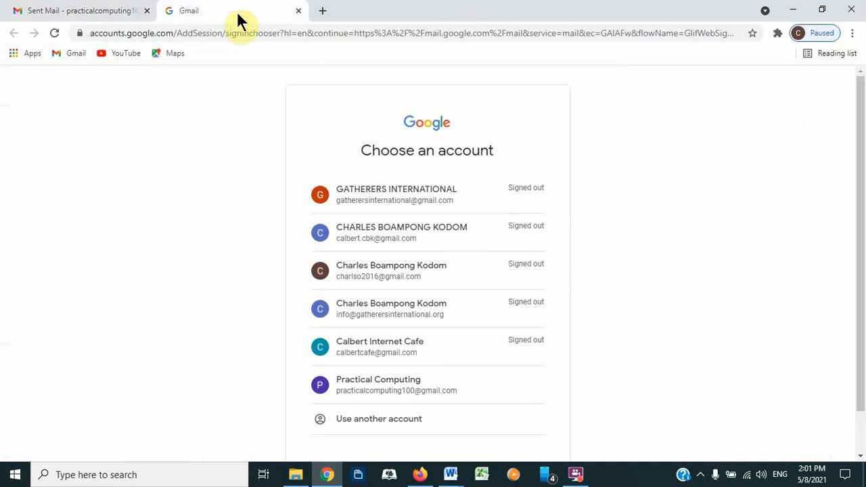
click(102, 9)
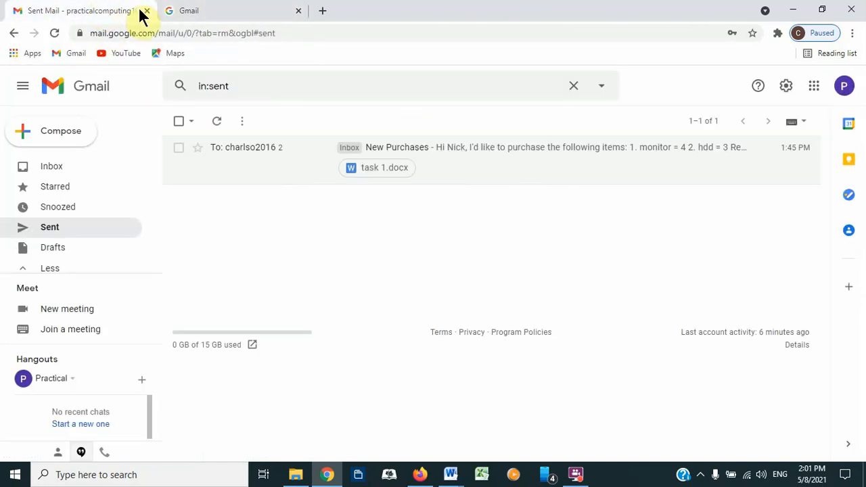
click(811, 87)
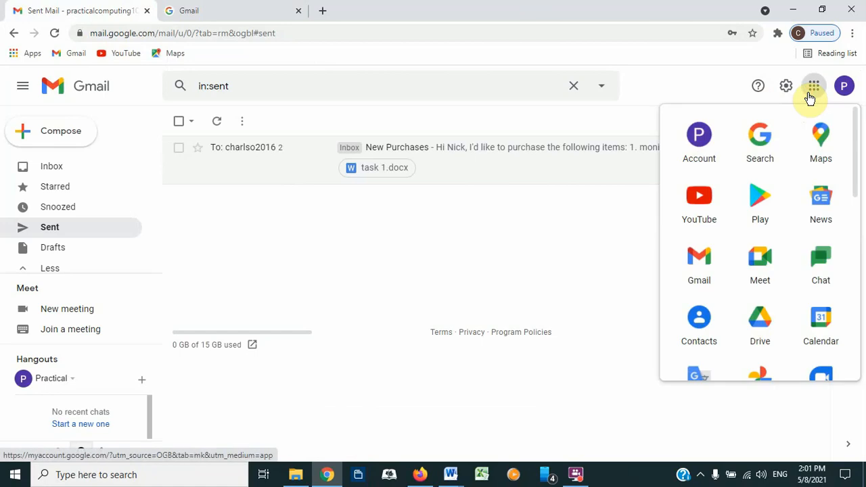
click(697, 320)
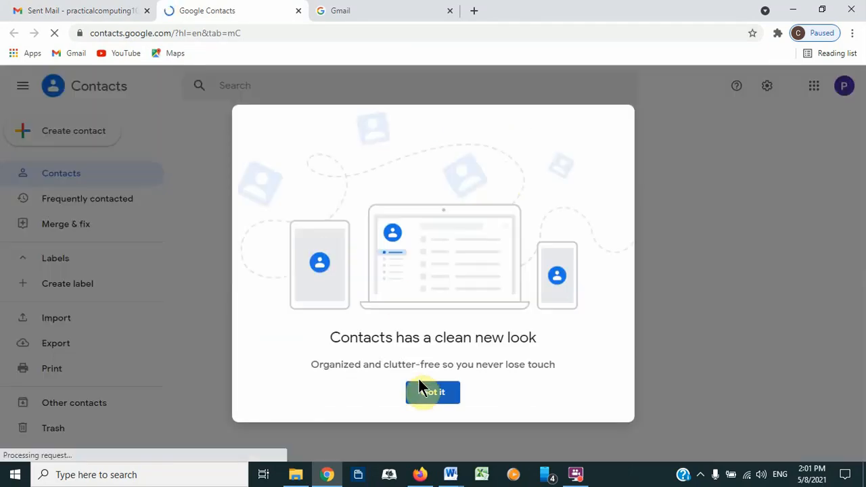
Dismiss the Contacts new-look notice, then open Gmail in a new tab from the apps grid
click(426, 398)
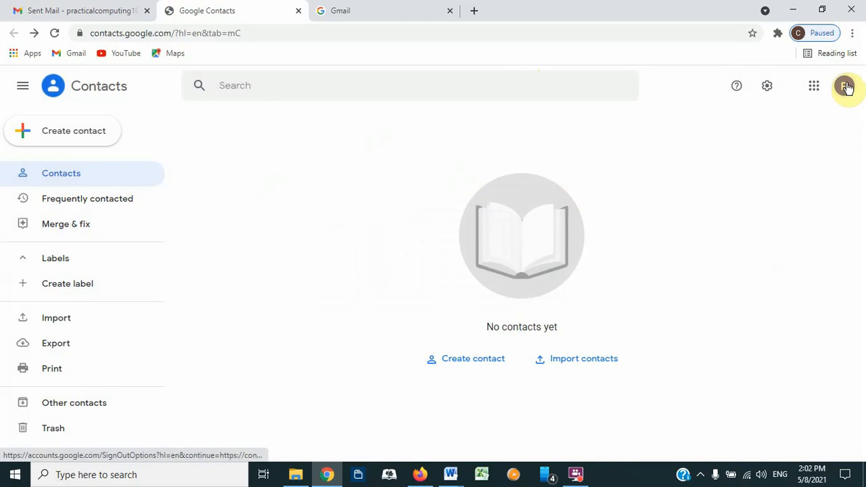
click(811, 88)
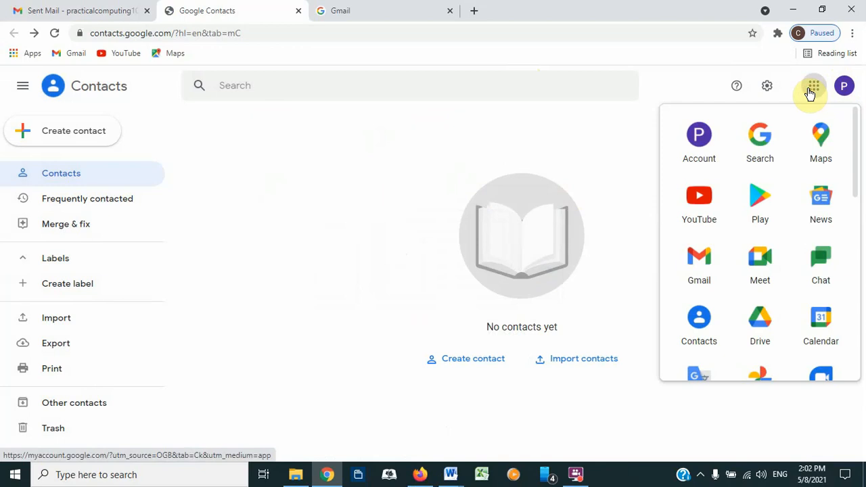
click(702, 269)
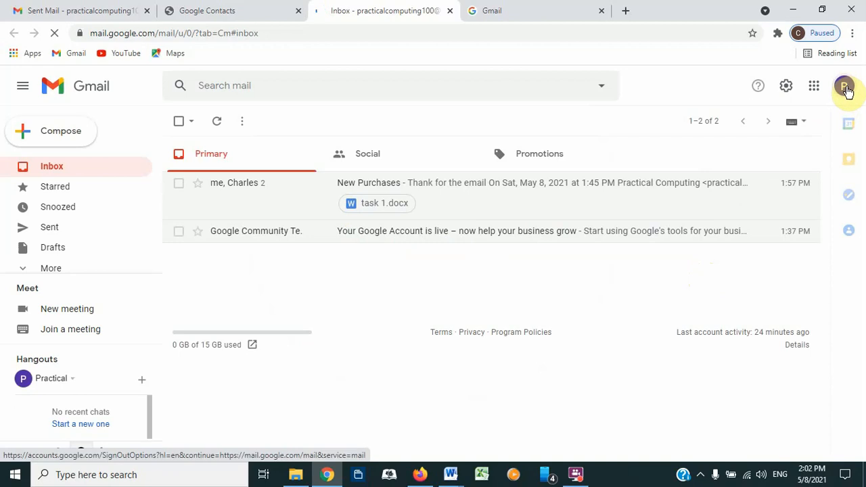
Sign out of the Gmail account from the profile avatar panel
click(846, 87)
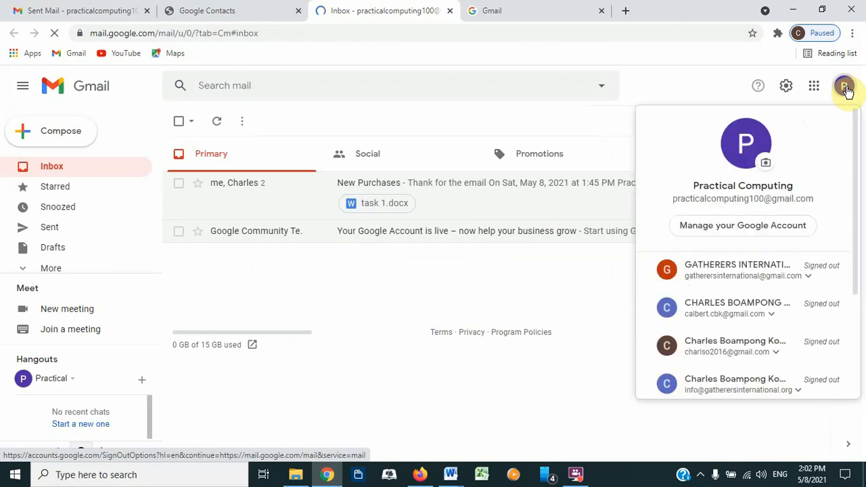
drag(855, 155, 854, 286)
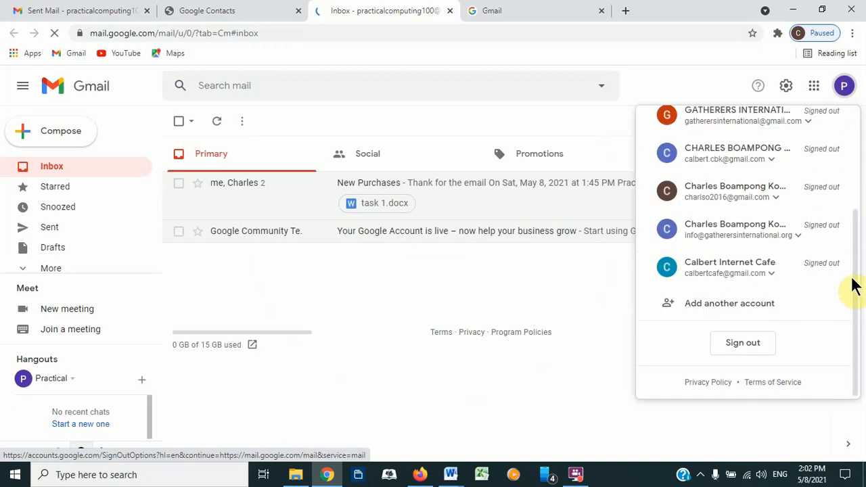
click(725, 345)
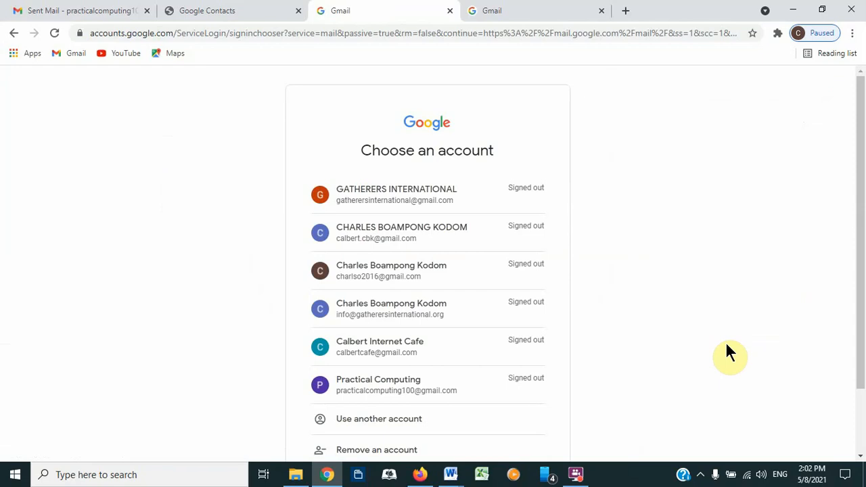
Pick the signed-out account to reach its password prompt, then minimize both browser windows
click(360, 385)
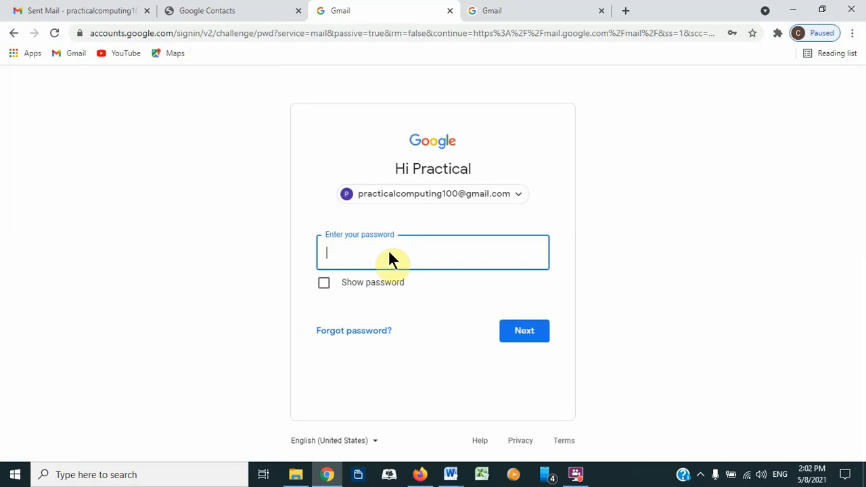
click(792, 11)
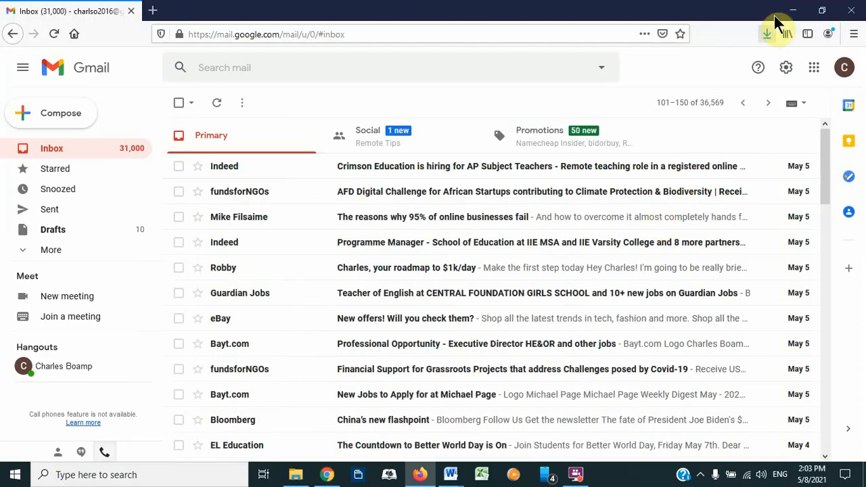
click(792, 11)
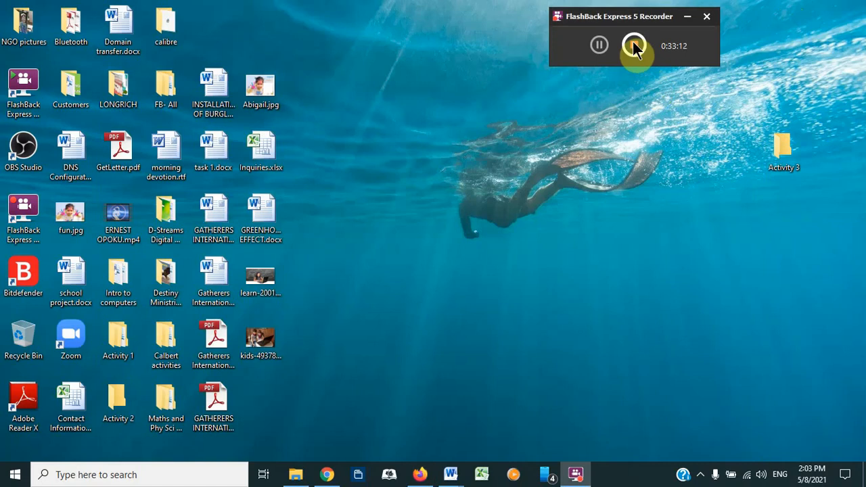